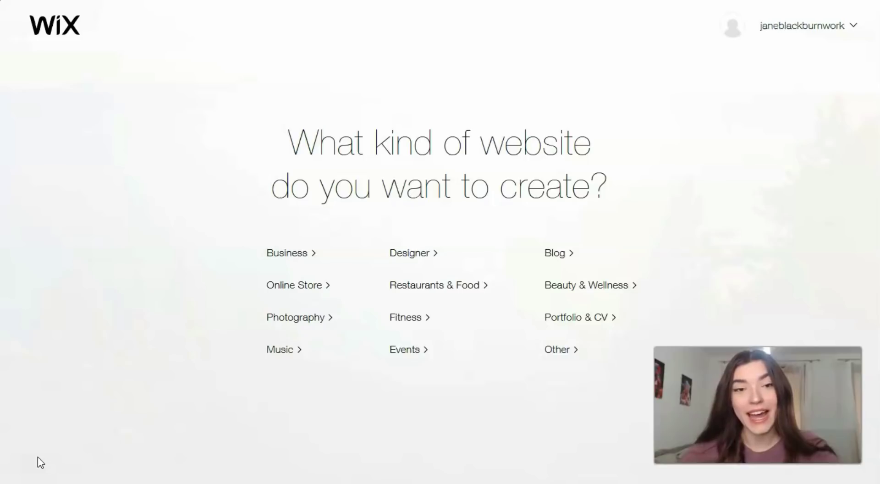
Choose Portfolio & CV as the kind of website to create.
left_click(23, 467)
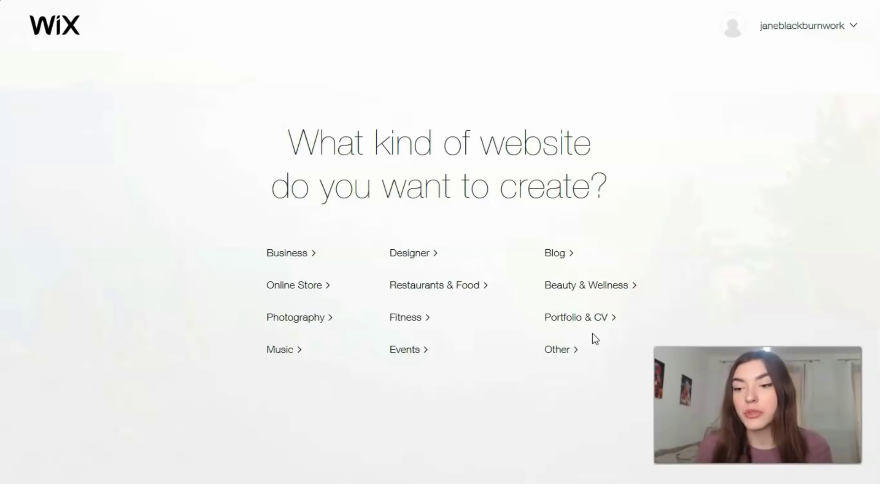
left_click(557, 324)
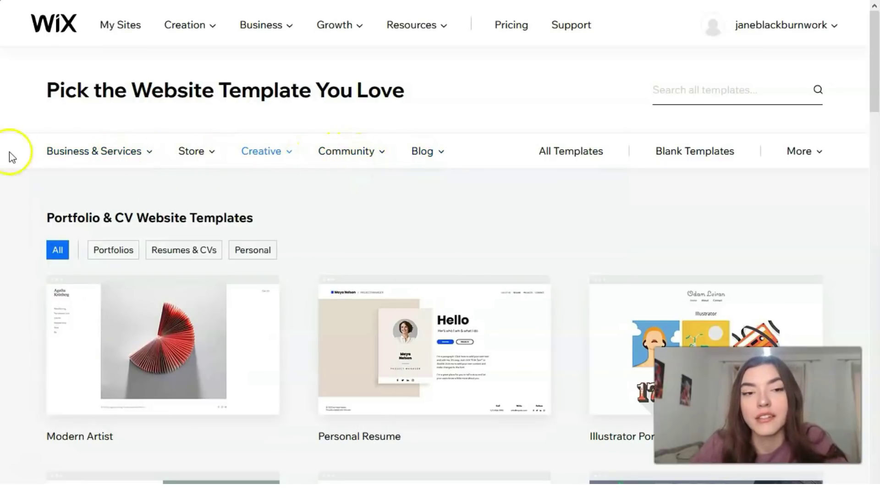
Look through the Portfolio & CV templates and open the full demo of the CV template.
mouse_move(134, 157)
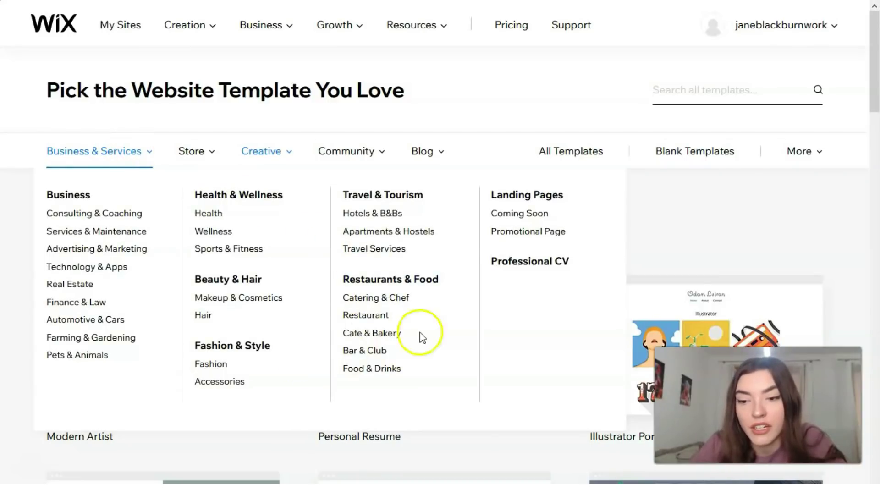
scroll(653, 307, "down", 3)
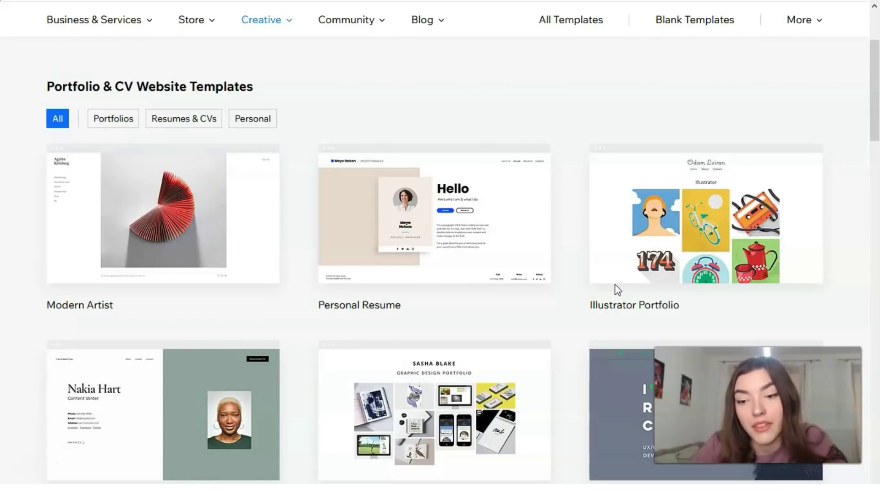
scroll(619, 291, "down", 1)
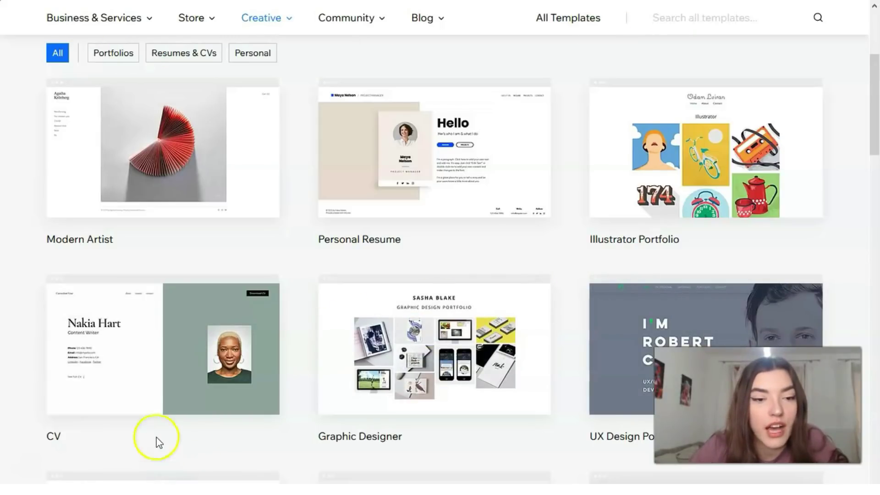
left_click(161, 379)
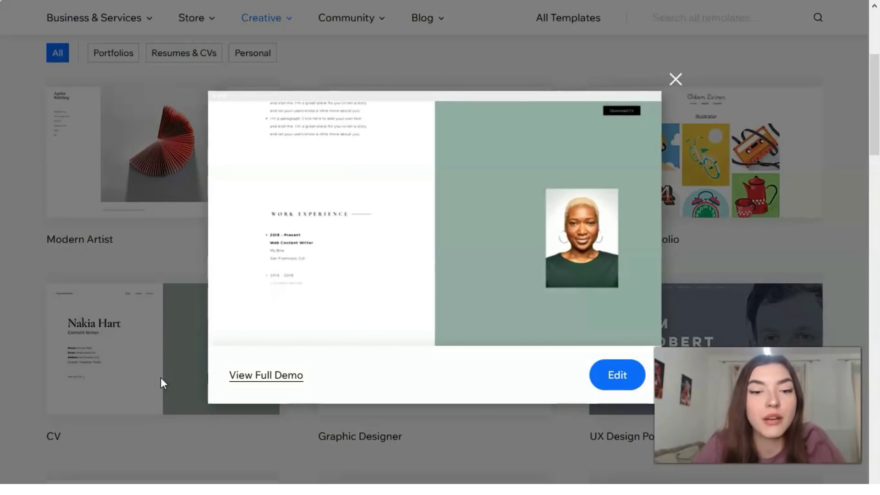
left_click(246, 379)
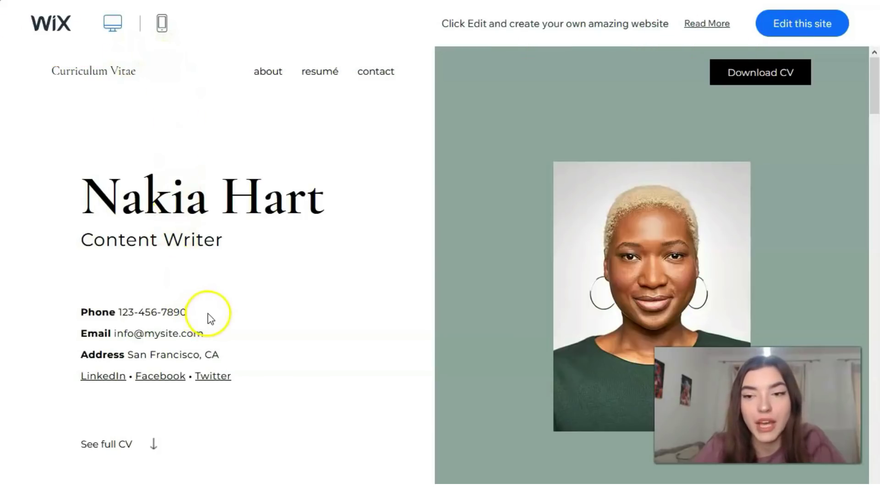
Examine the CV template's desktop demo from the header through to the contact section and back.
scroll(341, 287, "down", 8)
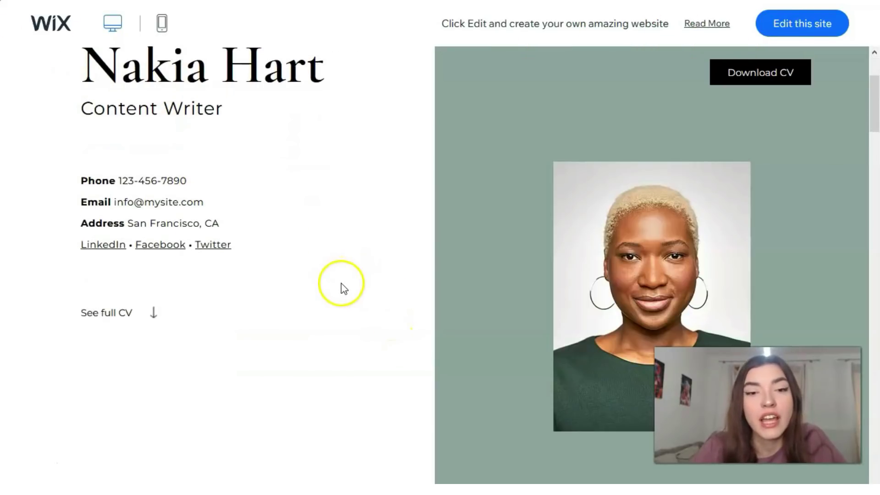
scroll(342, 288, "down", 10)
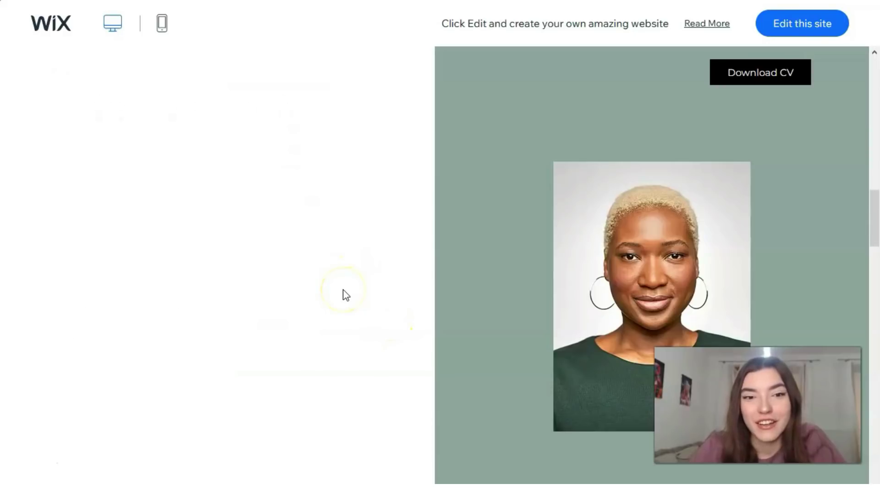
scroll(349, 295, "down", 10)
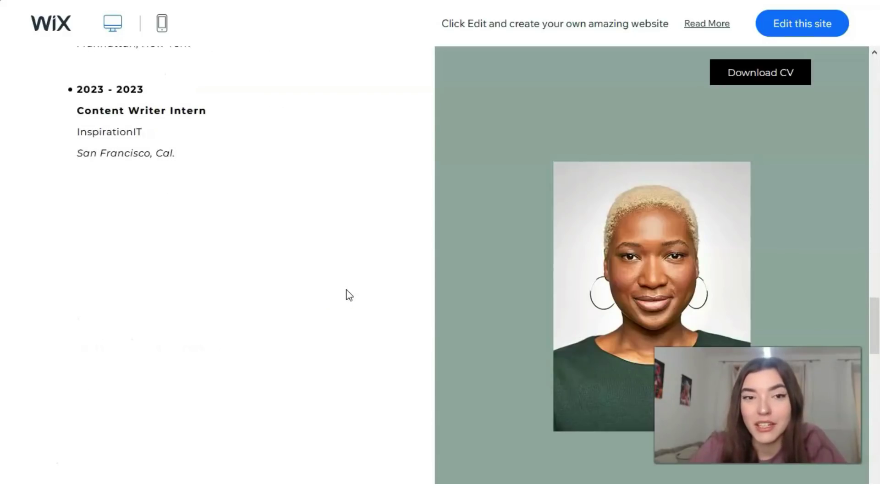
scroll(349, 295, "down", 10)
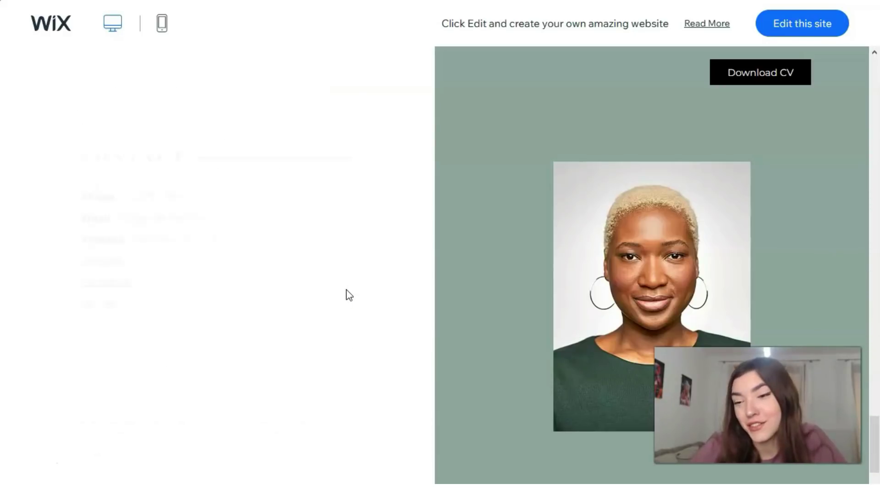
scroll(349, 295, "up", 10)
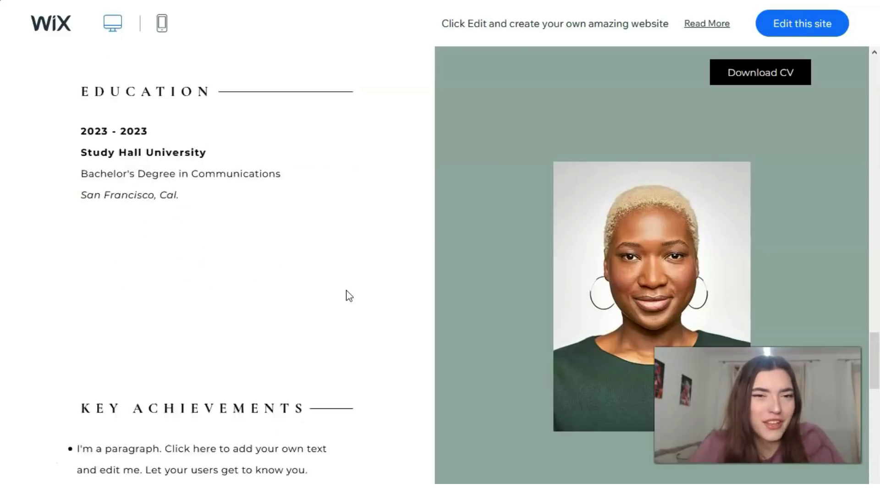
scroll(348, 295, "up", 10)
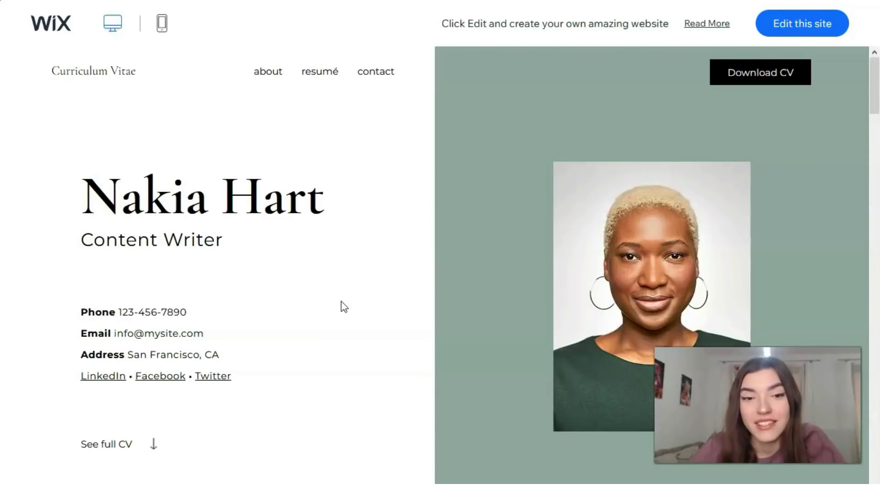
Switch the CV demo to the mobile view and examine its sections from the photo down to the contact details.
left_click(167, 30)
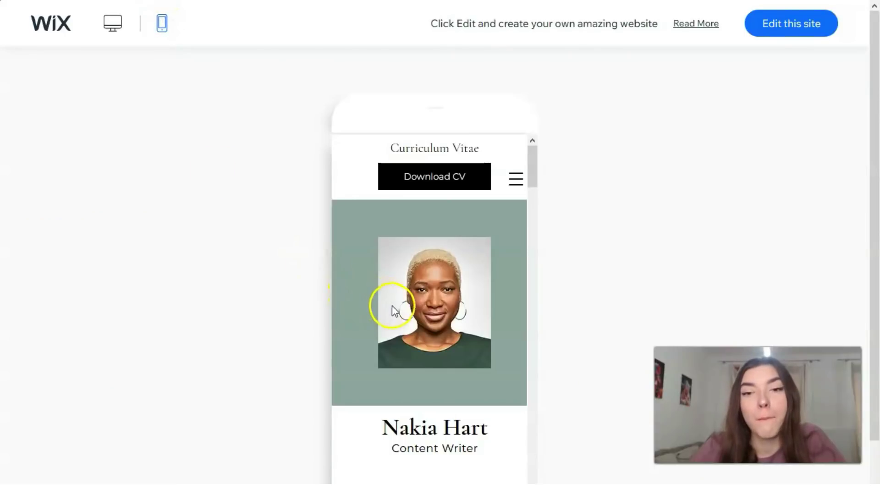
scroll(431, 306, "down", 7)
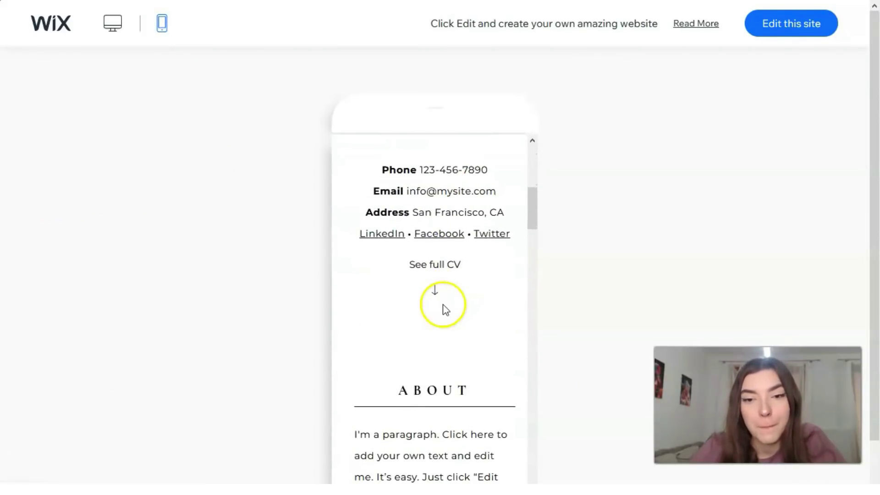
scroll(445, 306, "down", 10)
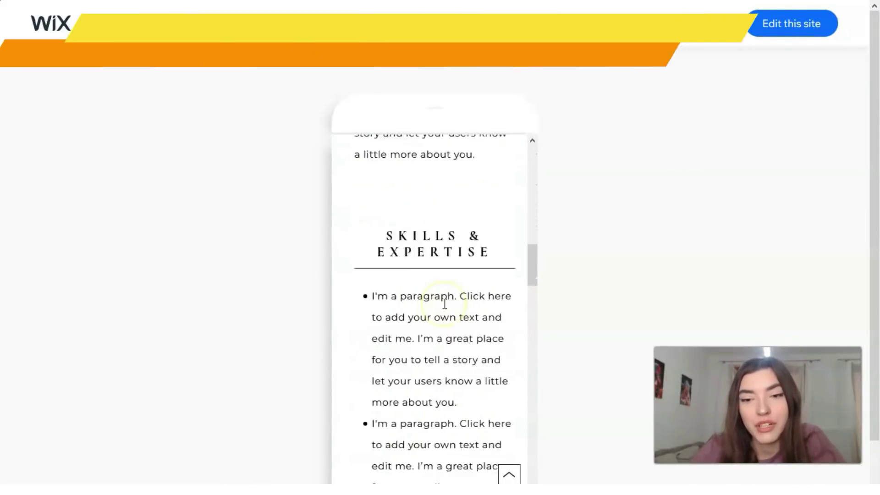
scroll(444, 303, "down", 12)
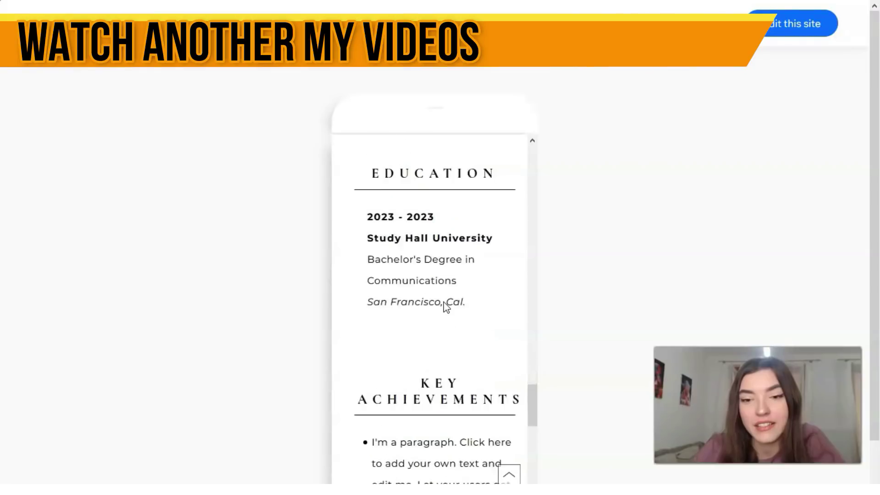
scroll(446, 307, "down", 1)
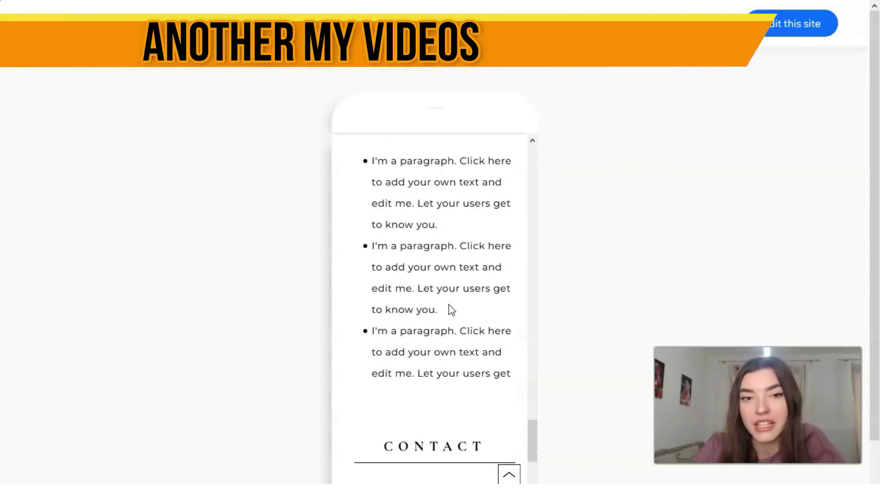
scroll(451, 310, "down", 5)
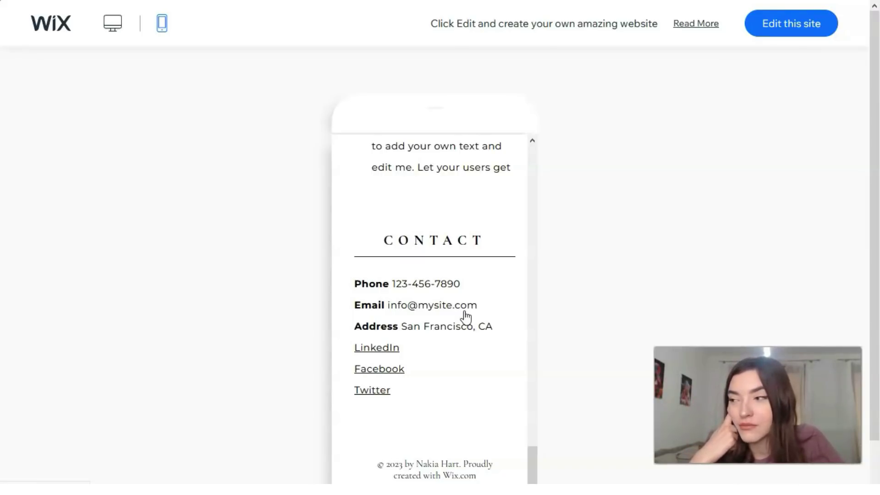
left_click(556, 358)
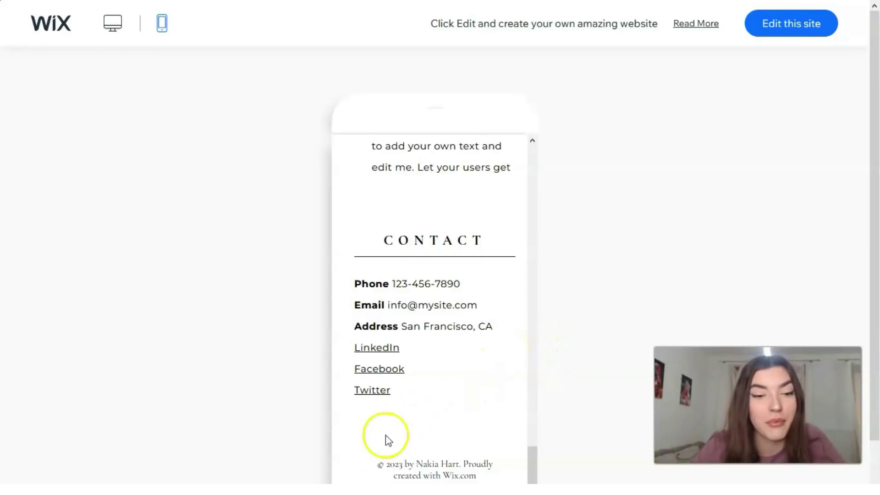
scroll(403, 307, "up", 15)
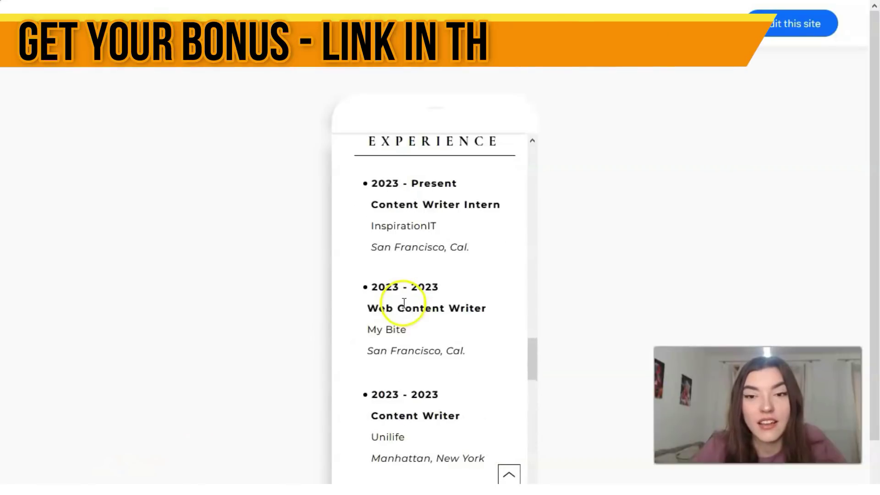
scroll(406, 302, "up", 5)
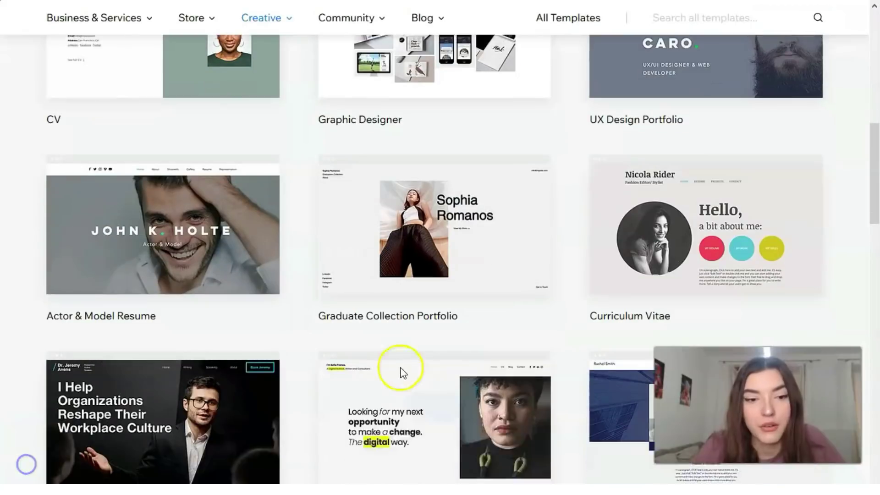
Preview the Actor & Model Resume template from the gallery, then close the preview.
mouse_move(395, 376)
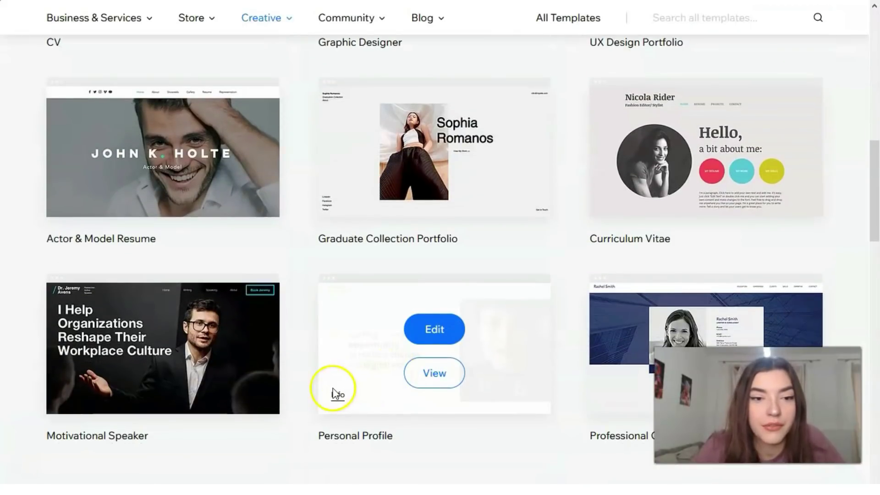
mouse_move(176, 207)
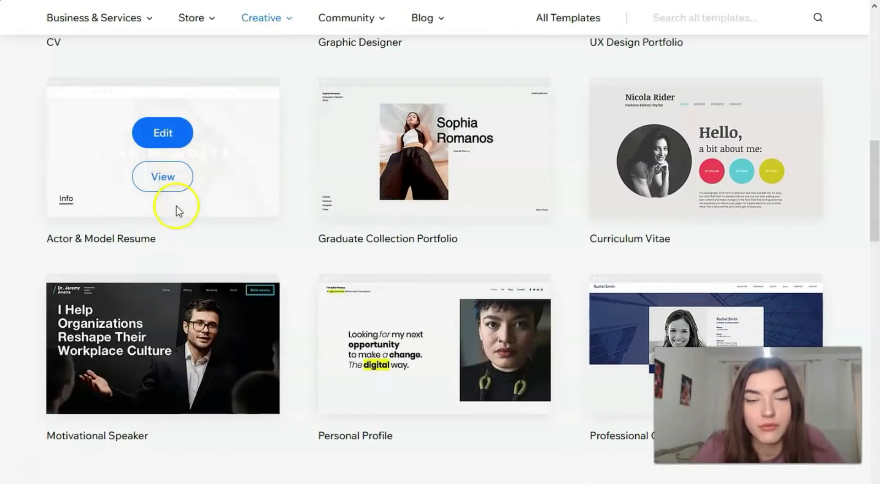
left_click(165, 173)
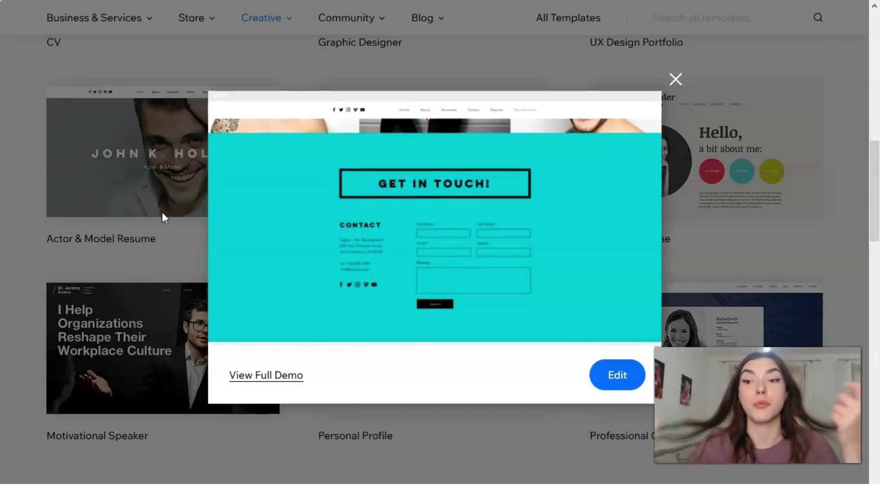
left_click(669, 80)
Go to page 4 of the Portfolio & CV template results.
scroll(557, 210, "down", 5)
scroll(553, 204, "up", 2)
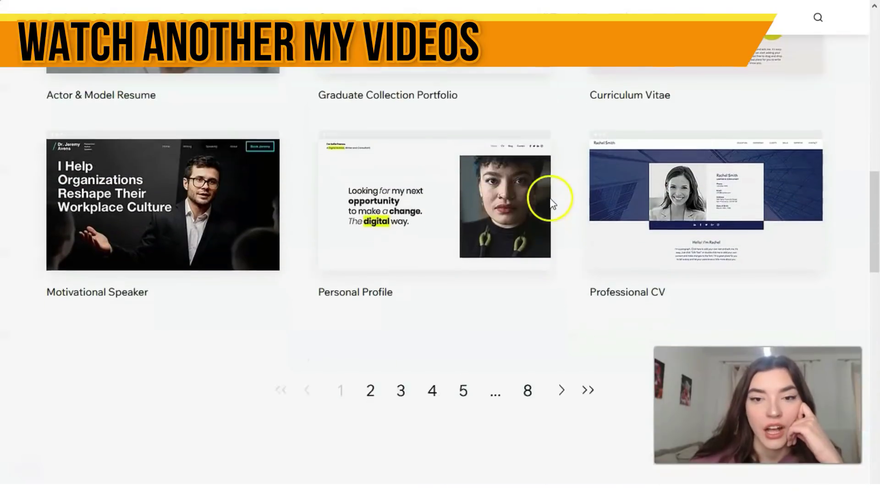
left_click(432, 390)
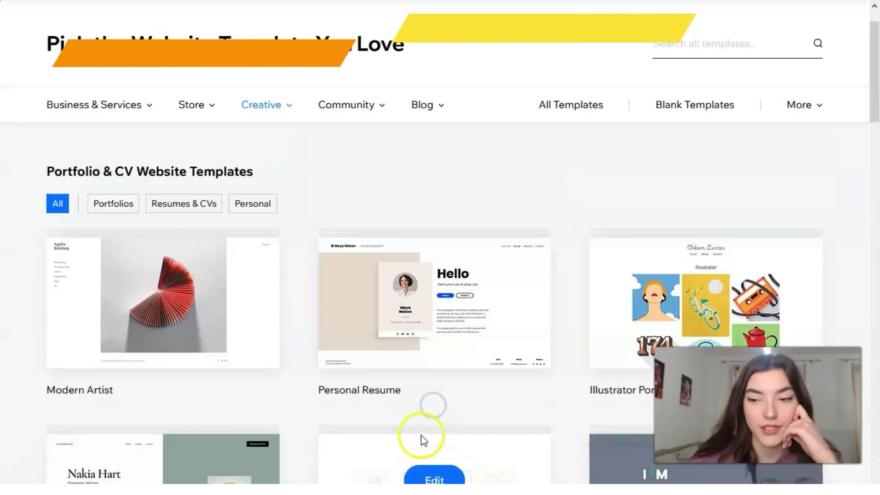
Preview the Political Candidate template and open its full demo.
scroll(363, 319, "down", 3)
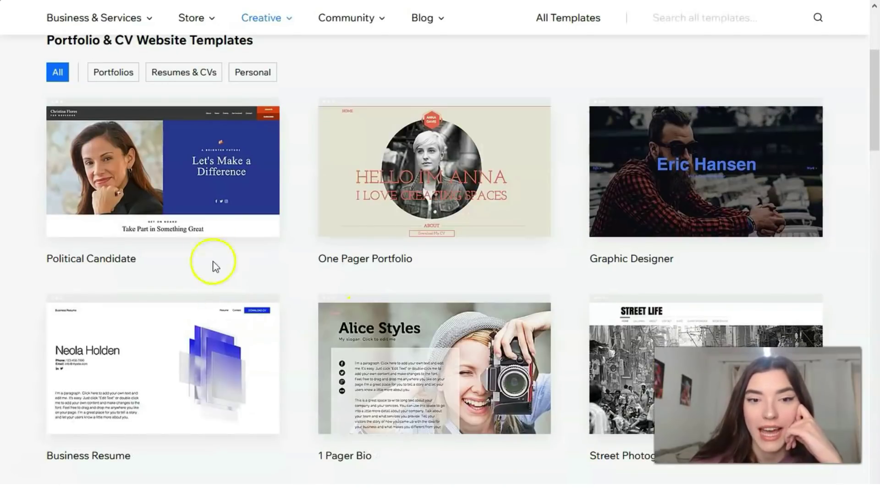
mouse_move(173, 231)
left_click(163, 197)
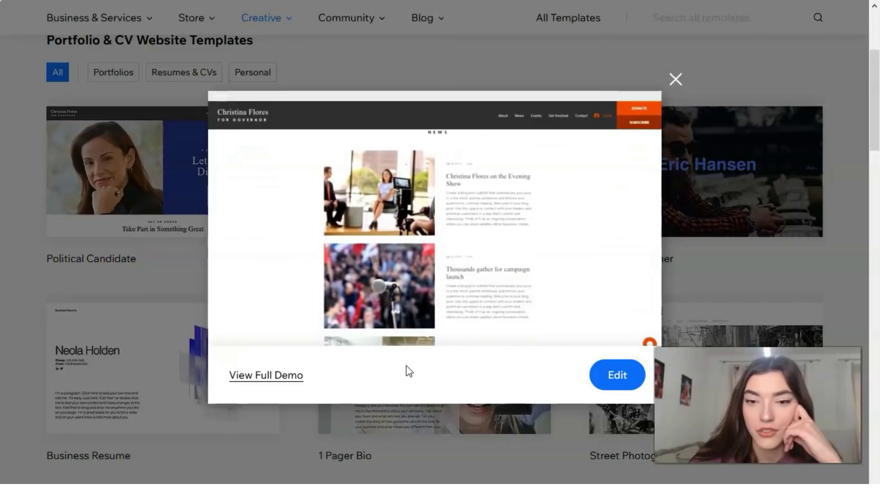
left_click(289, 379)
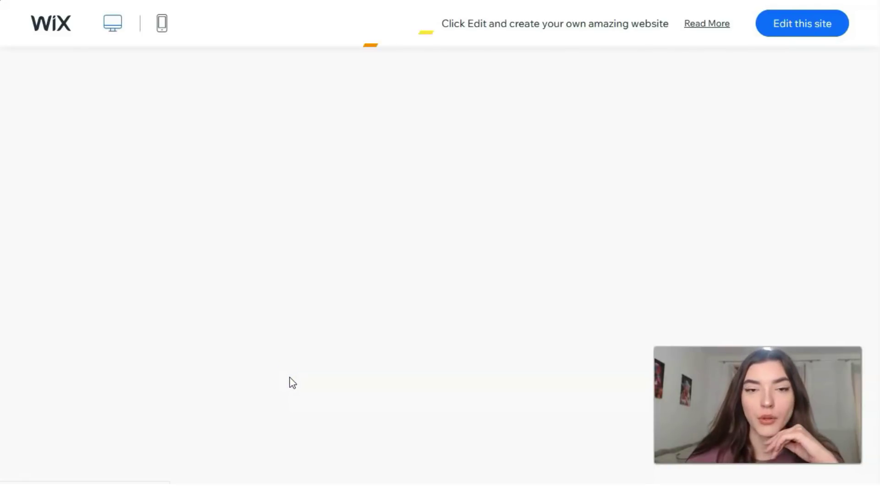
Examine the Political Candidate demo's home page, including the call-to-action, About Me and news sections.
scroll(298, 384, "down", 6)
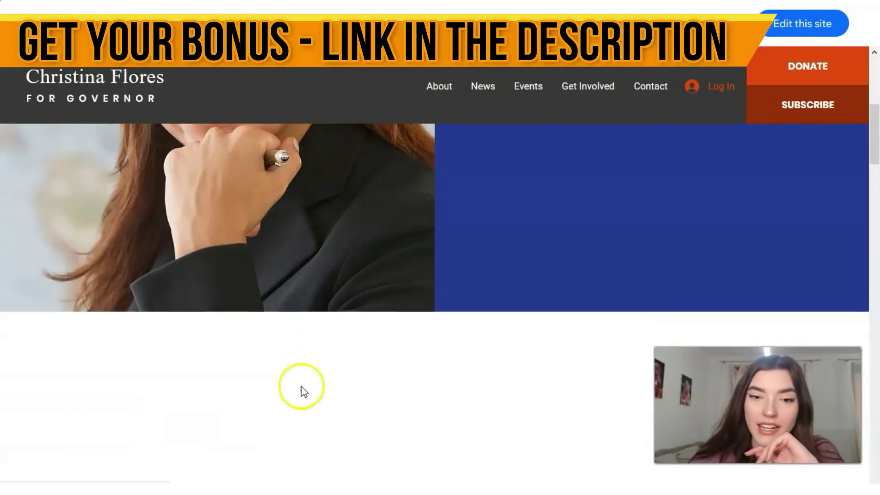
scroll(303, 391, "down", 4)
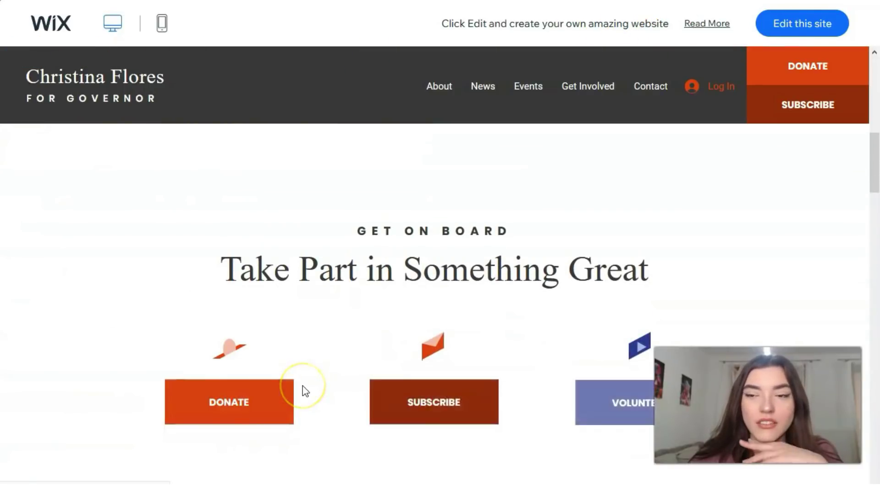
scroll(304, 390, "down", 5)
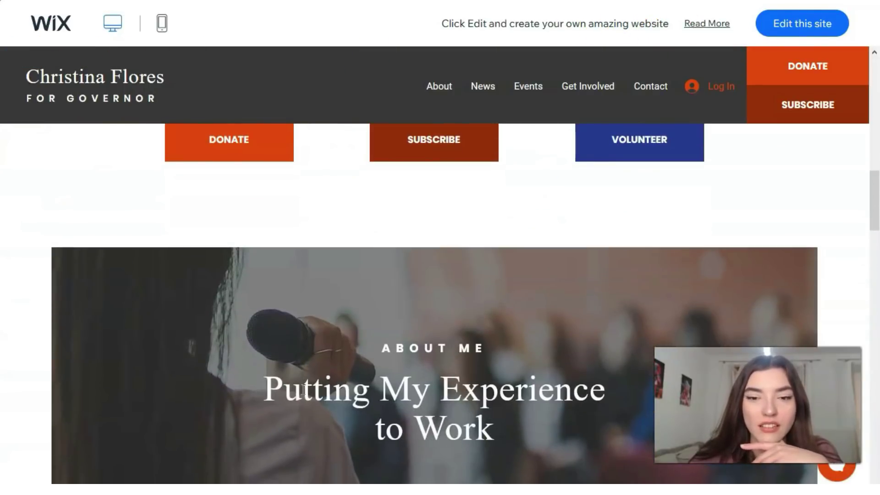
scroll(304, 389, "down", 10)
scroll(303, 390, "down", 10)
scroll(307, 388, "up", 3)
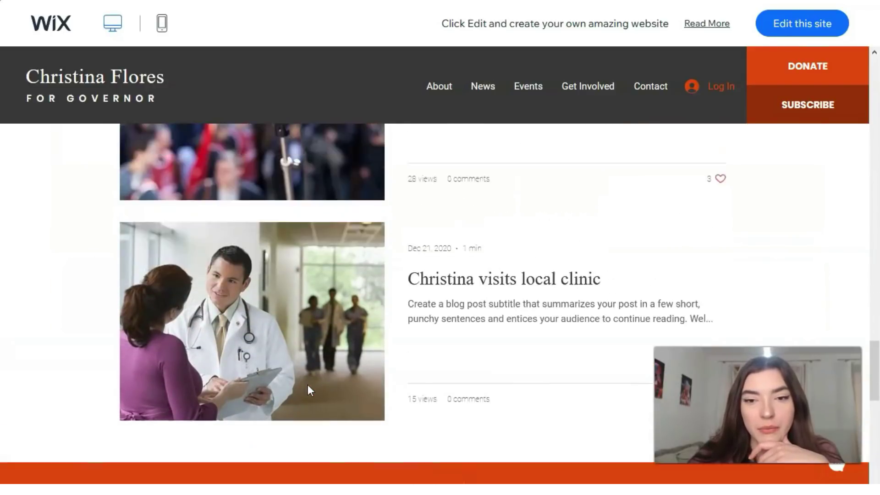
scroll(307, 384, "up", 8)
scroll(303, 298, "down", 6)
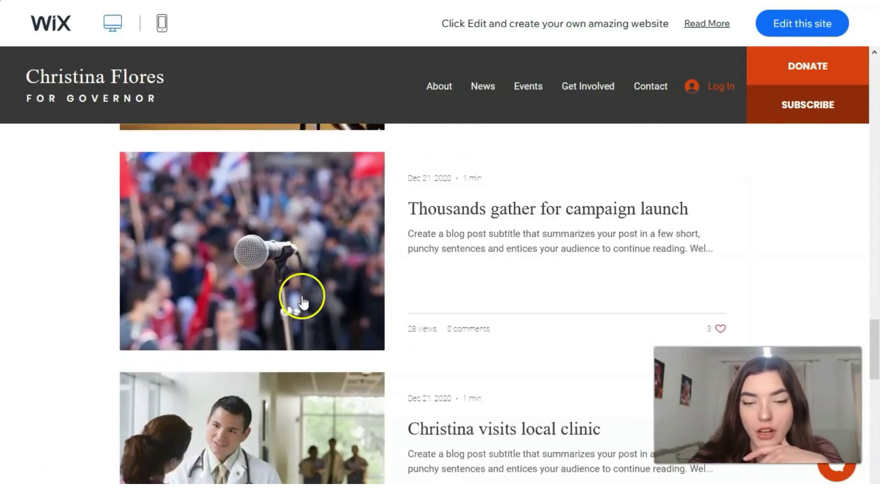
Examine the rest of the Political Candidate demo's home page, including the news posts, the donate and subscribe section and the footer.
scroll(302, 301, "down", 7)
scroll(301, 295, "up", 5)
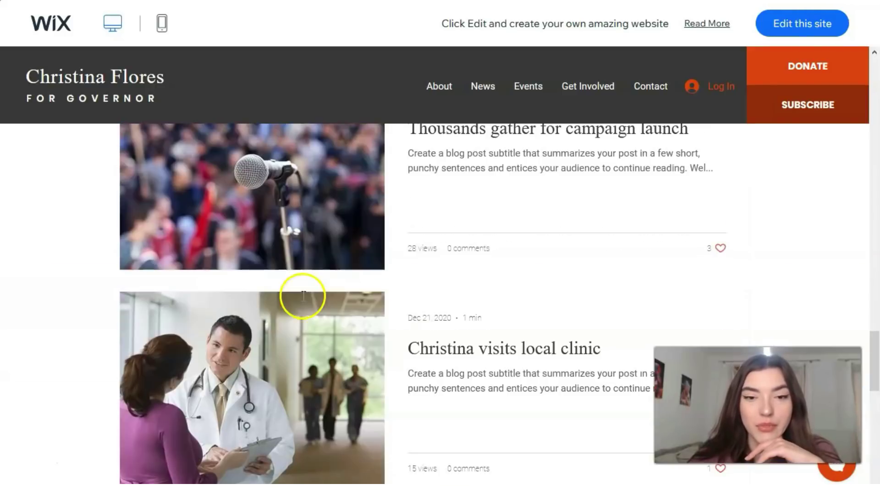
scroll(302, 296, "up", 3)
scroll(303, 298, "down", 9)
scroll(305, 300, "down", 4)
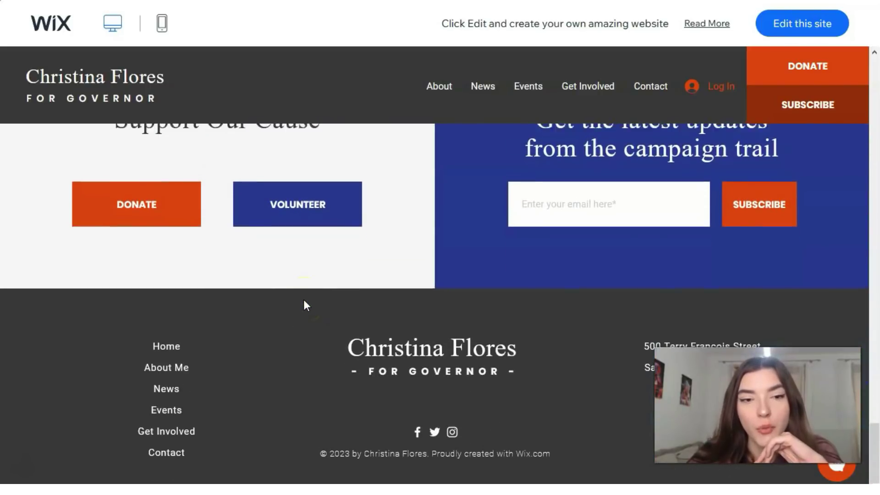
scroll(305, 308, "up", 15)
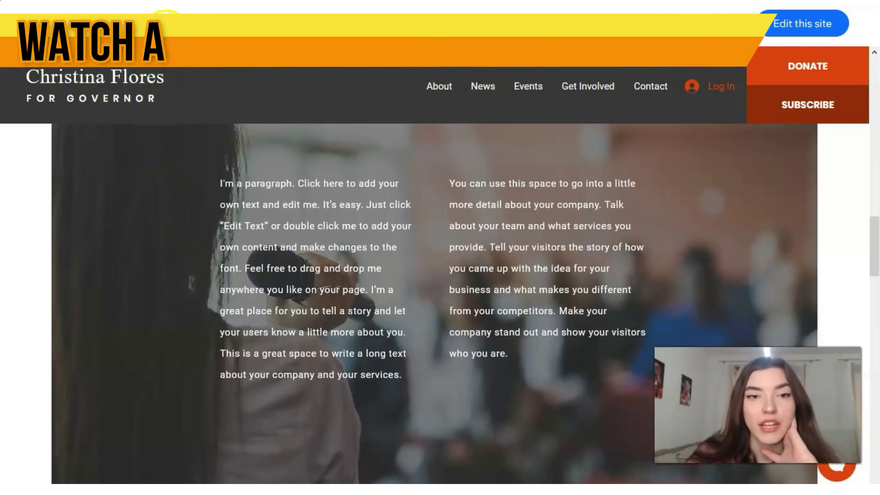
Check the Political Candidate demo in the mobile view and open the template for editing.
left_click(167, 10)
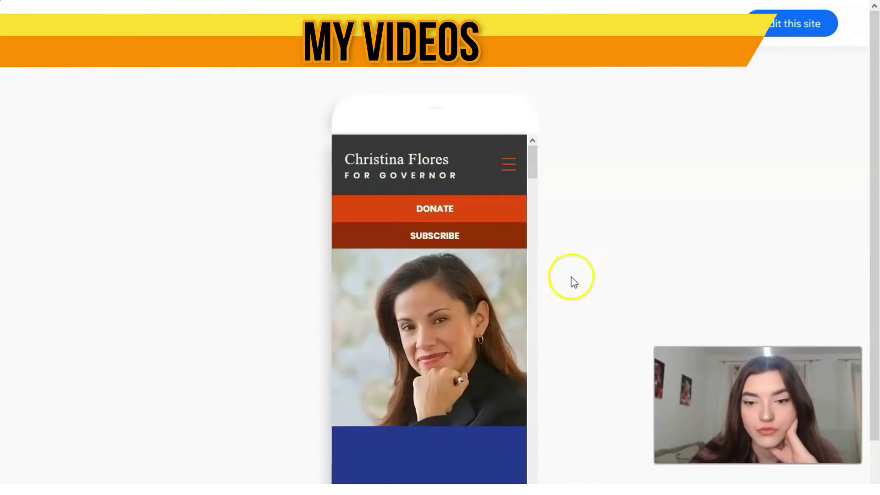
scroll(572, 286, "down", 1)
mouse_move(532, 115)
left_mouse_down()
mouse_move(520, 348)
mouse_move(531, 424)
mouse_move(544, 350)
mouse_move(535, 98)
left_mouse_up()
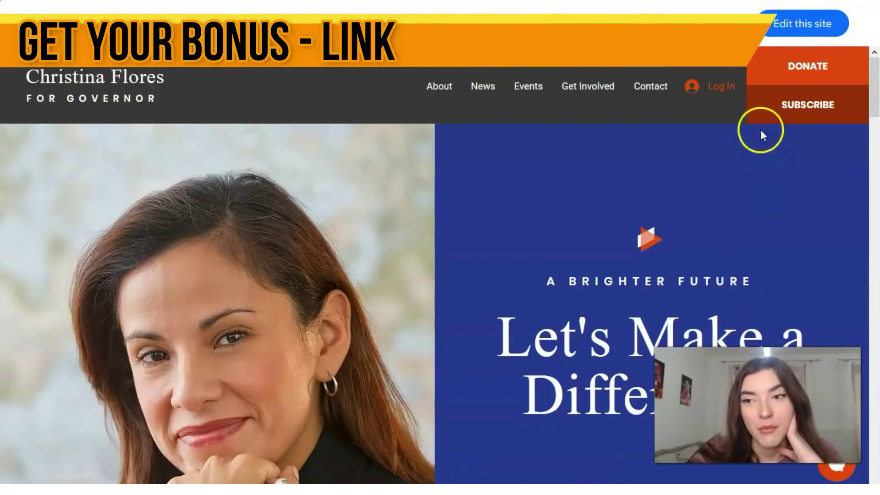
left_click(780, 24)
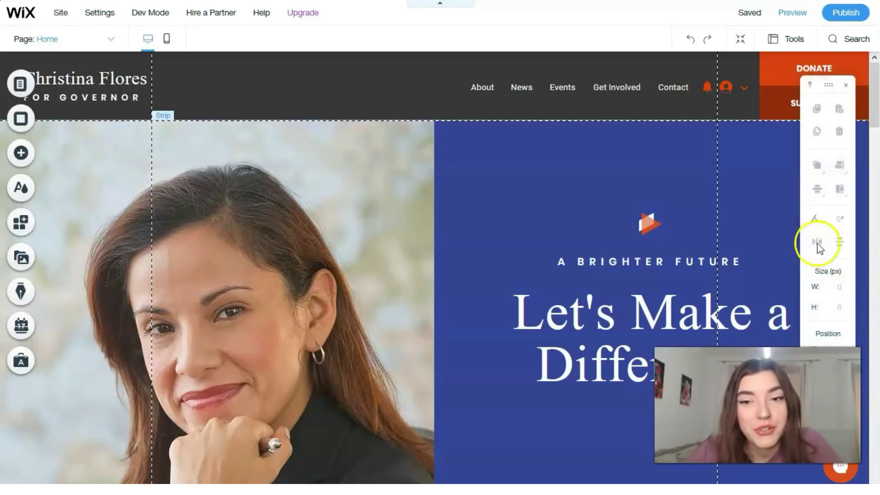
Look over the home page's Get On Board and About Me sections in the editor and return to the header.
scroll(230, 193, "down", 2)
scroll(201, 215, "down", 5)
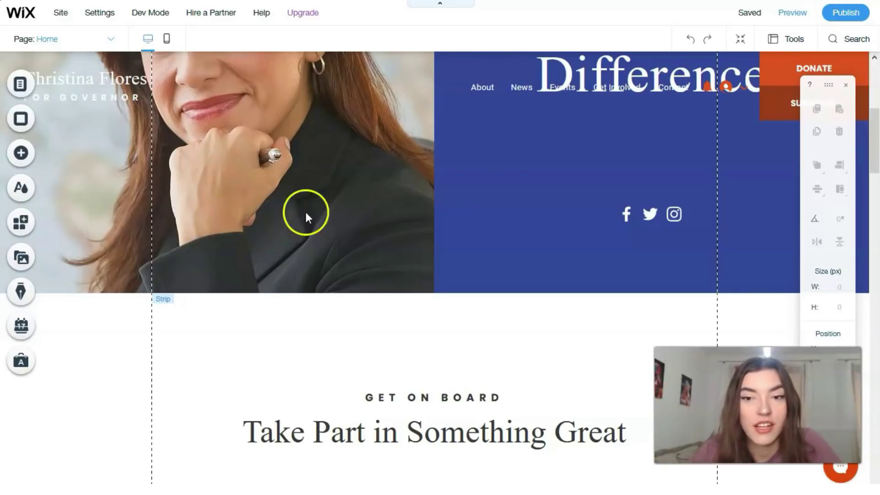
scroll(341, 245, "down", 1)
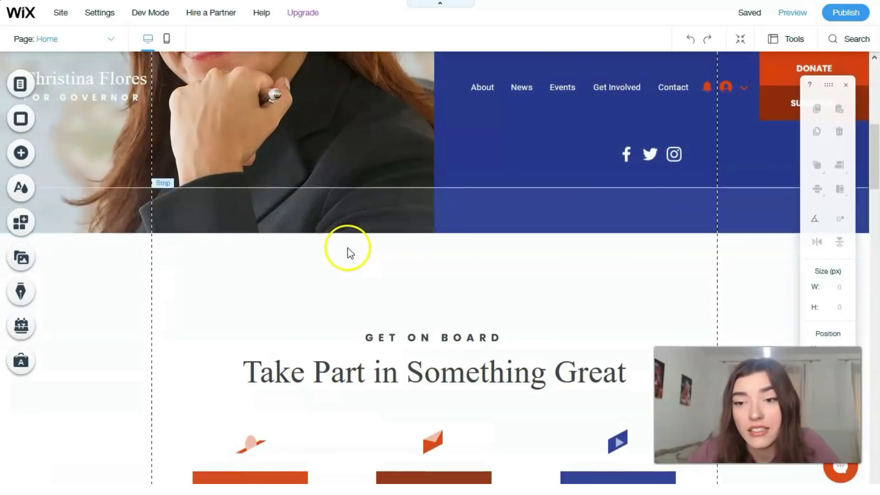
scroll(348, 250, "down", 1)
scroll(353, 254, "down", 4)
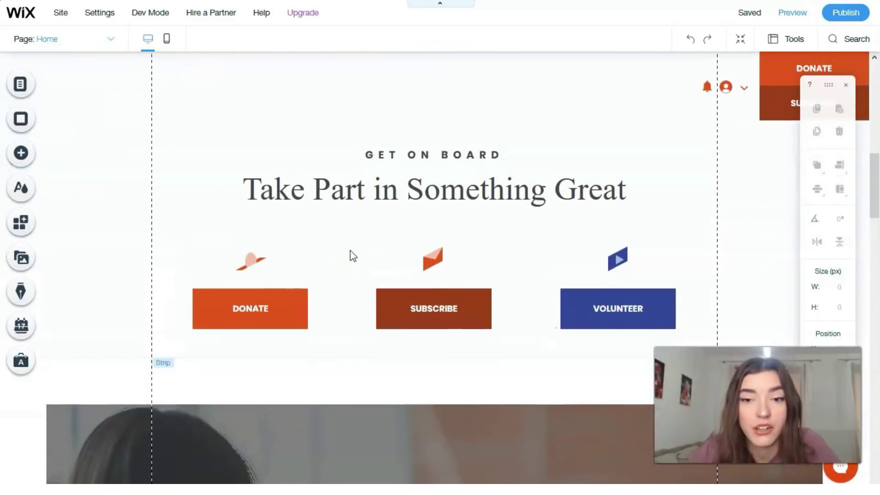
scroll(353, 255, "down", 1)
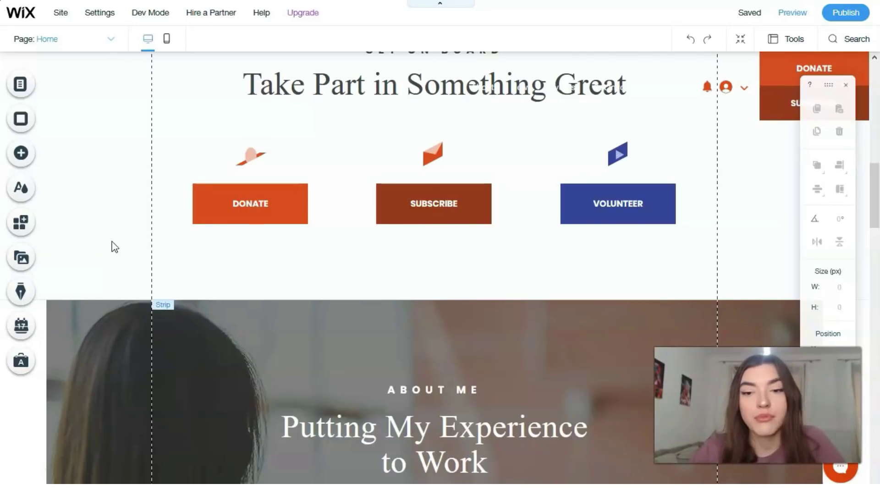
left_click(156, 267)
scroll(166, 272, "up", 7)
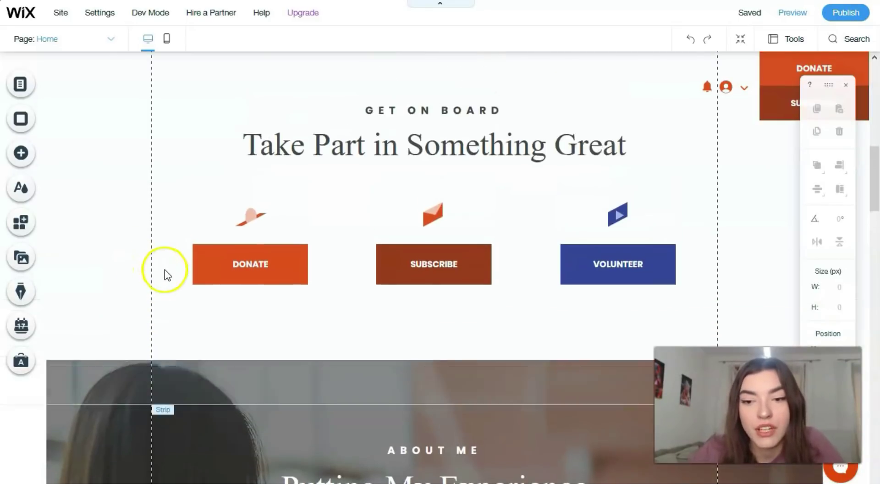
scroll(162, 283, "up", 6)
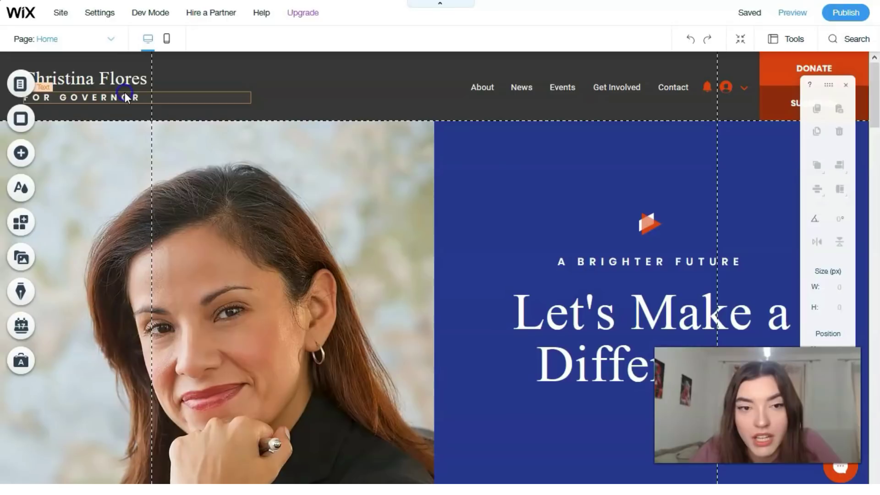
Apply the Heading 5 theme to the FOR GOVERNOR text in the site header.
left_click(125, 96)
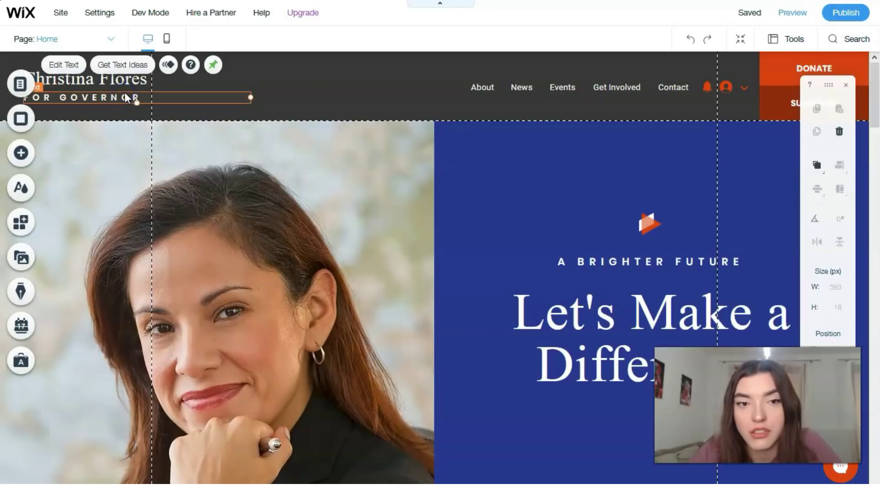
double_click(125, 96)
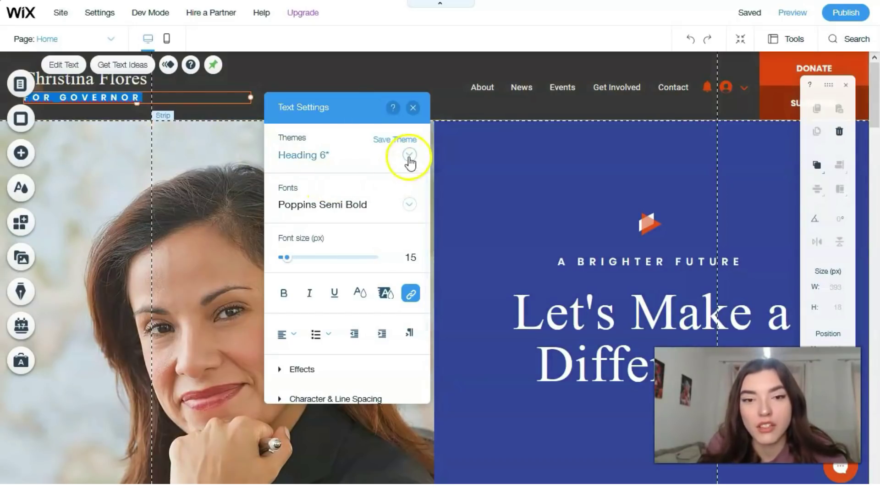
left_click(409, 156)
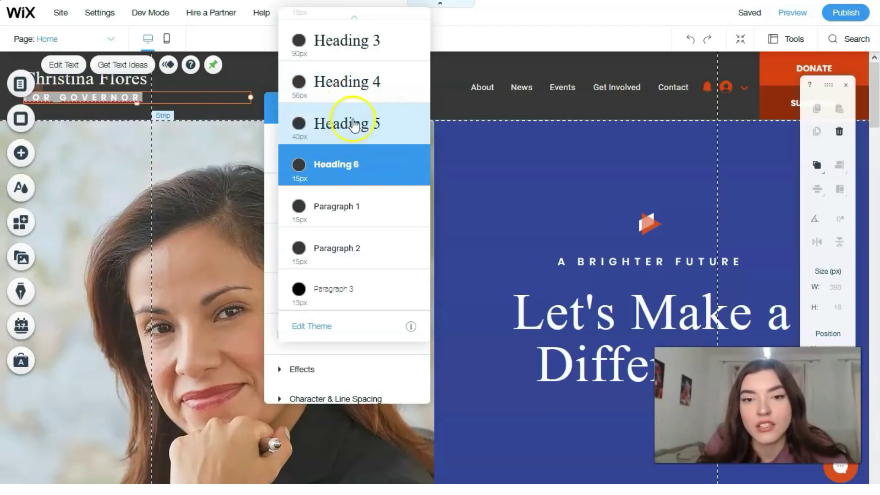
left_click(353, 123)
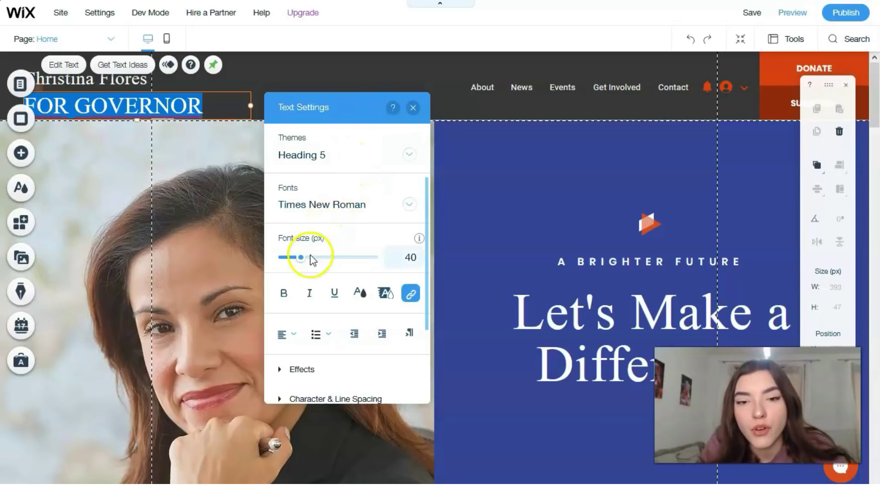
Set the font size of the FOR GOVERNOR header text to 27 px.
left_click(300, 259)
left_click_drag(300, 259, 292, 259)
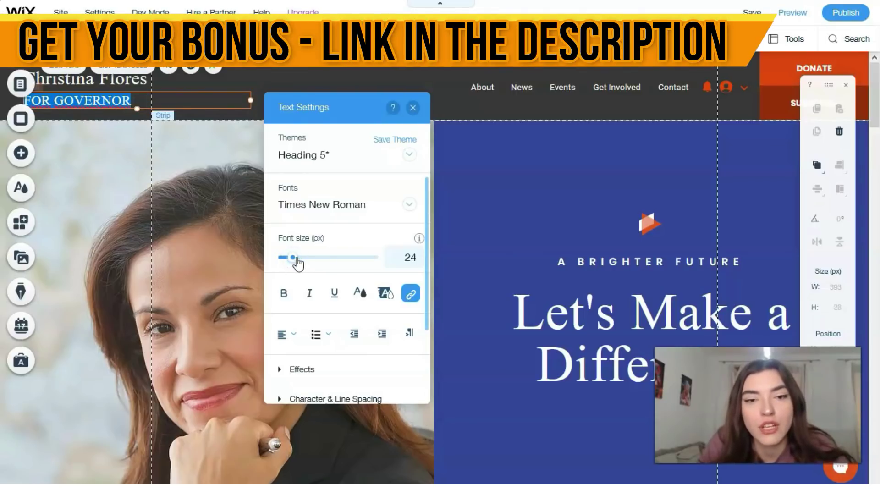
left_click_drag(294, 259, 295, 262)
left_click(312, 265)
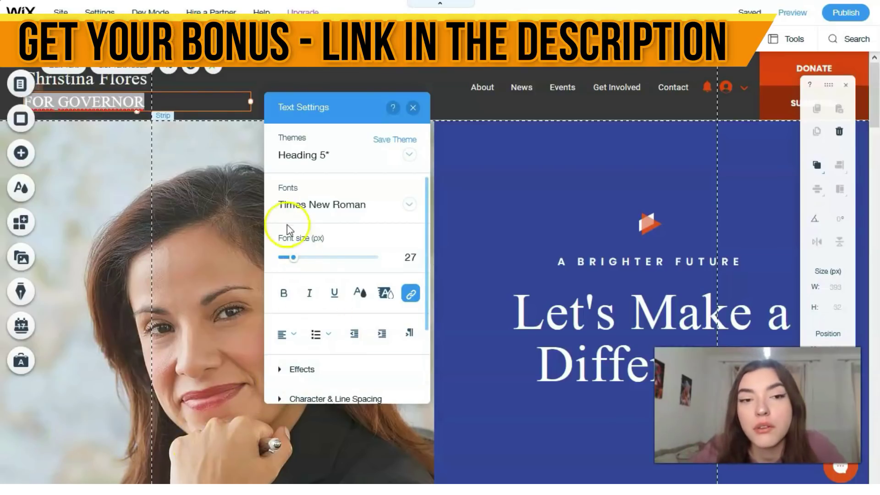
Colour the FOR GOVERNOR header text orange (#D84010) and close the text settings.
left_click(358, 297)
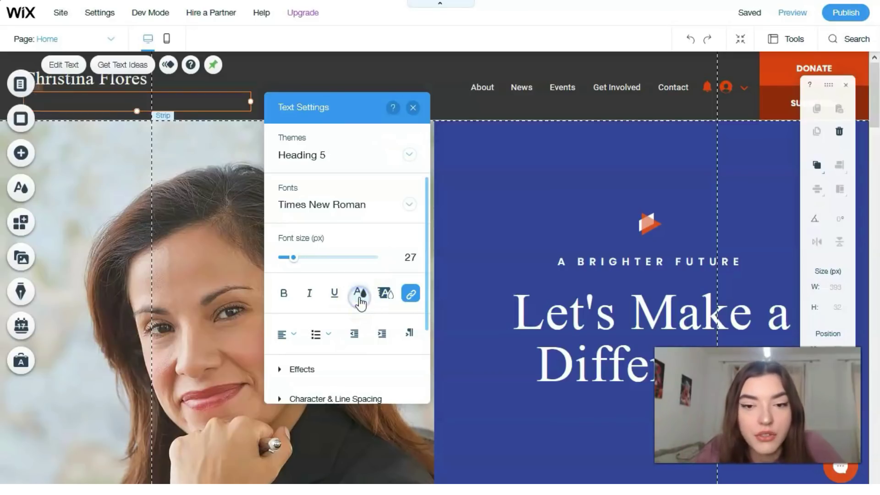
left_click(298, 221)
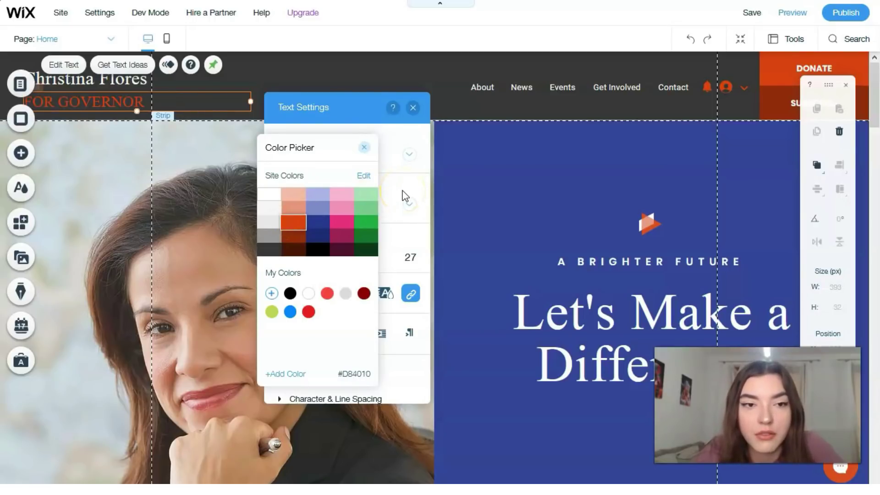
left_click(415, 110)
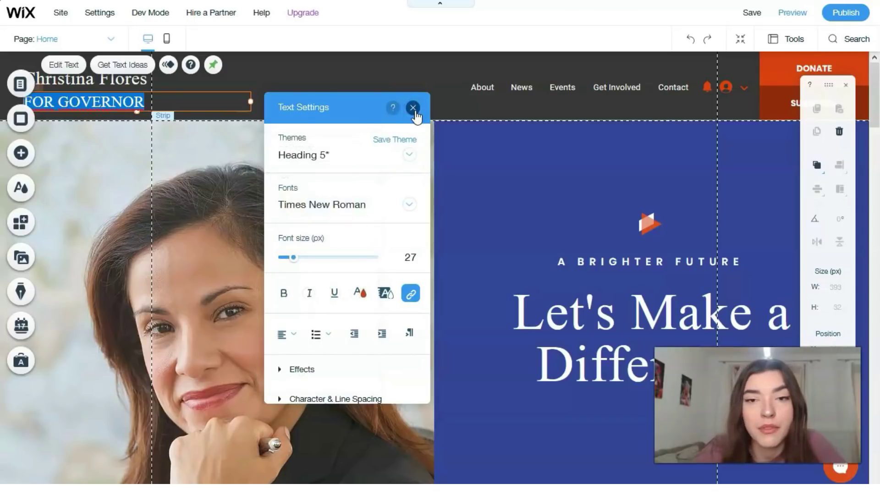
left_click(413, 108)
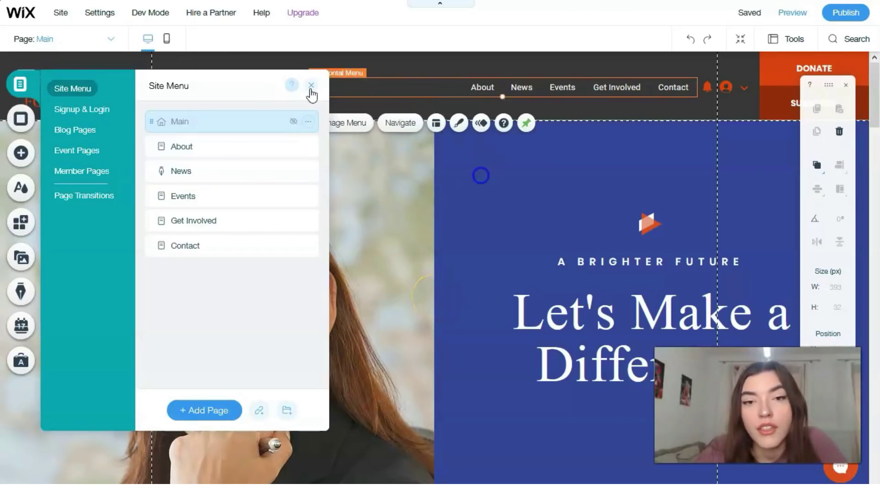
Rename the About page to Me in the header's site menu and close the page list.
left_click(309, 90)
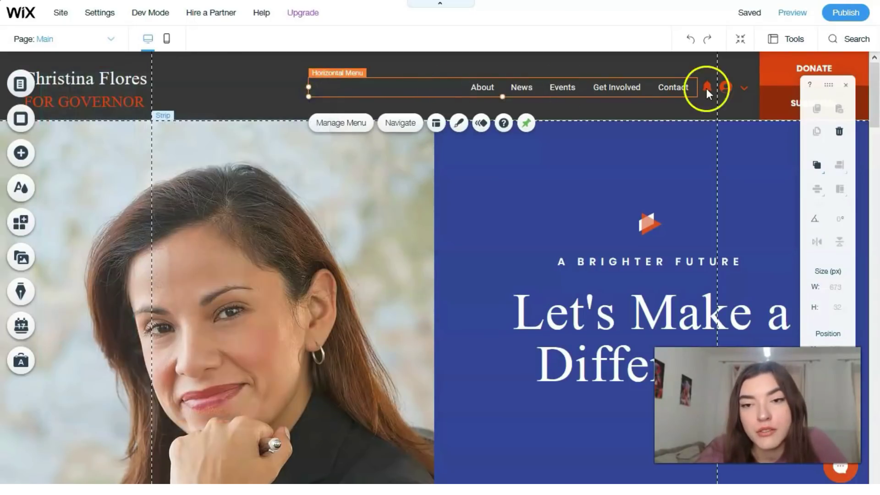
double_click(521, 86)
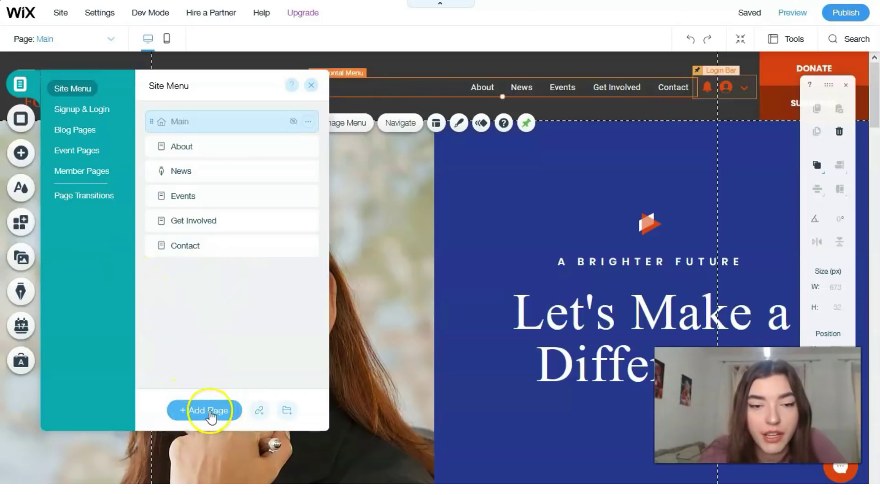
left_click_drag(188, 165, 218, 161)
double_click(220, 144)
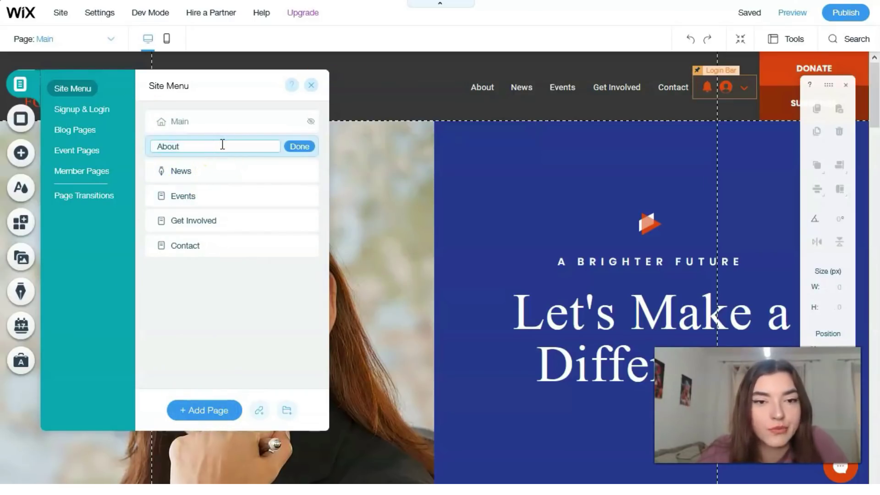
key("BackSpace")
key("BackSpace")
key("BackSpace")
key("BackSpace")
key("BackSpace")
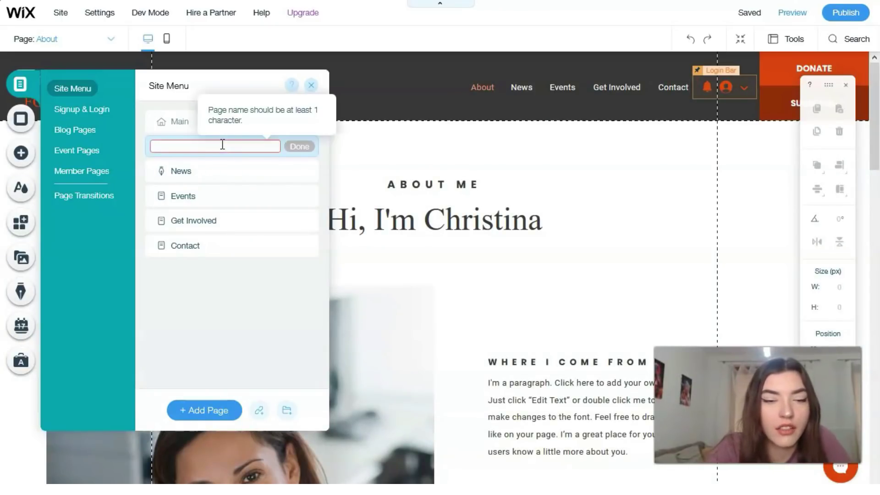
type("Me")
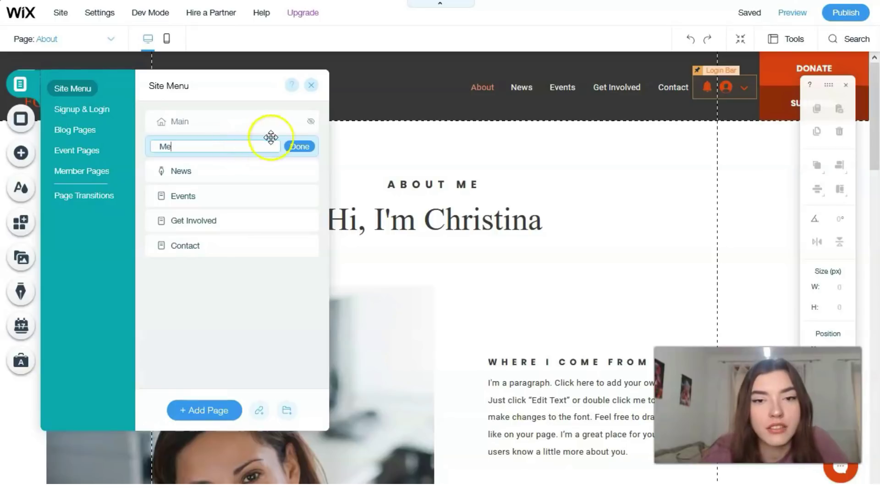
left_click(358, 112)
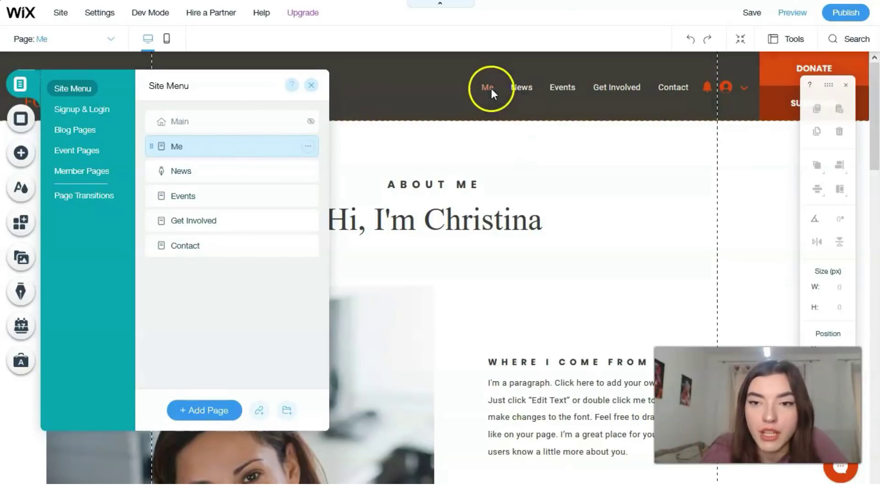
left_click(312, 84)
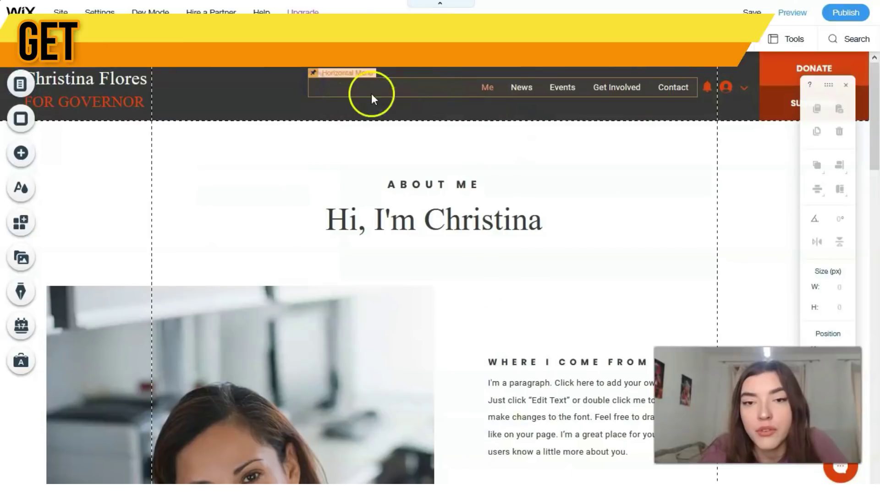
Apply the themed horizontal menu design with bold items and a solid orange active item to the header menu.
left_click(480, 84)
left_click(480, 84)
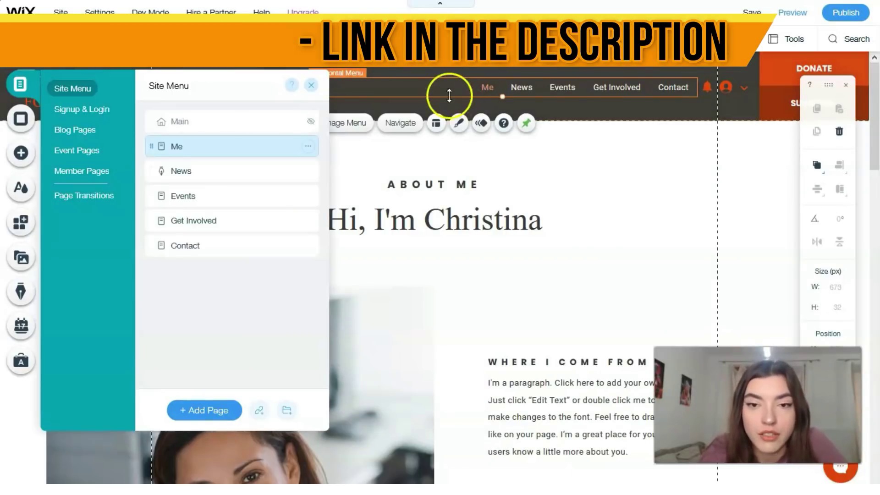
left_click(461, 122)
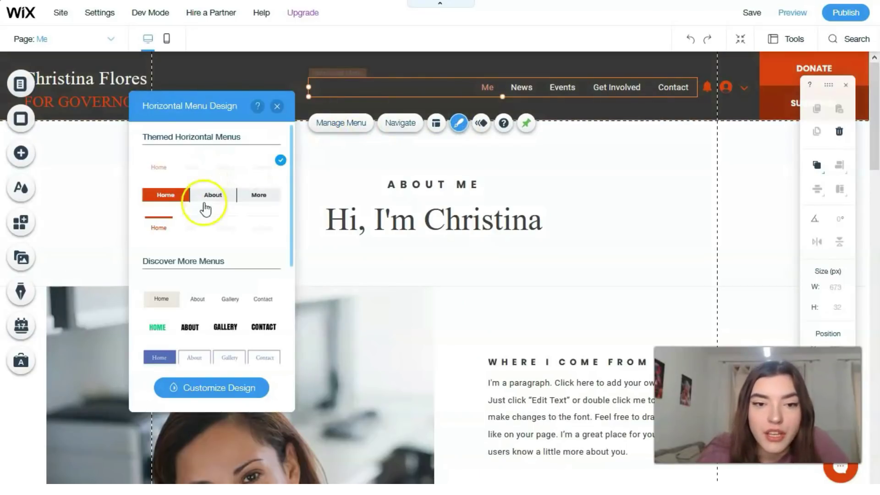
left_click(207, 209)
Try the header menu designs with a black line above the active item and with a rounded beige bar.
scroll(215, 239, "down", 1)
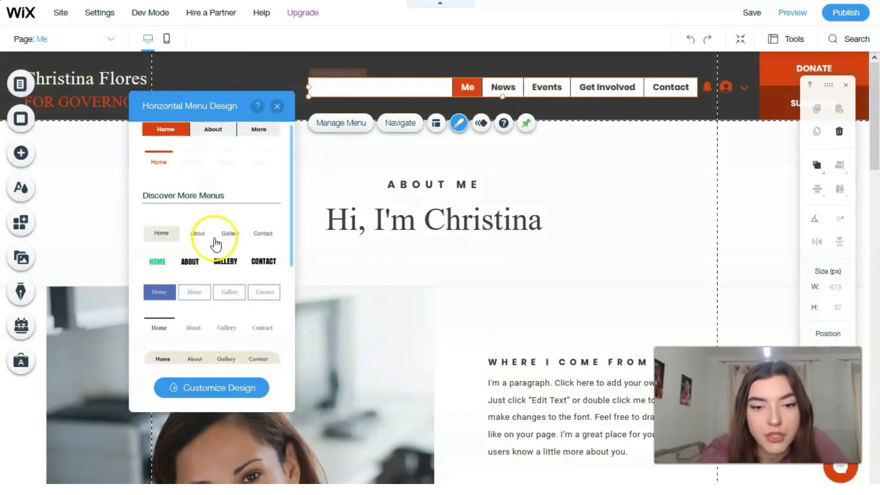
scroll(215, 246, "down", 1)
left_click(214, 254)
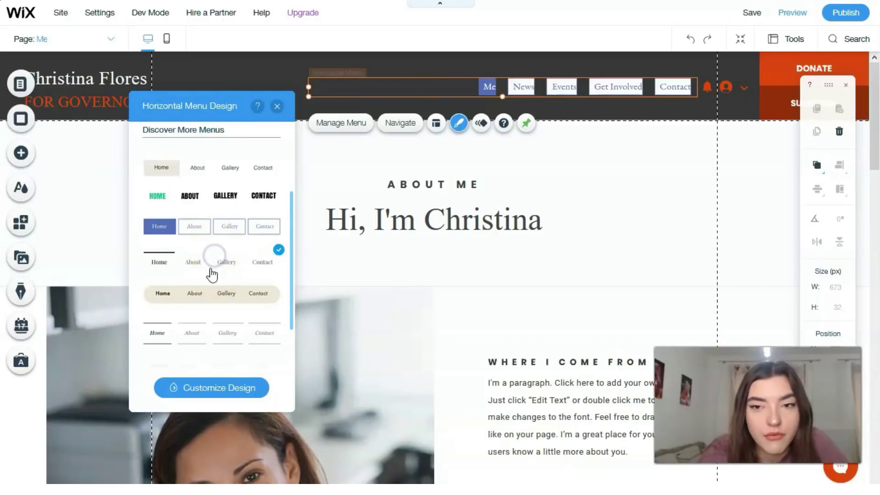
left_click(213, 290)
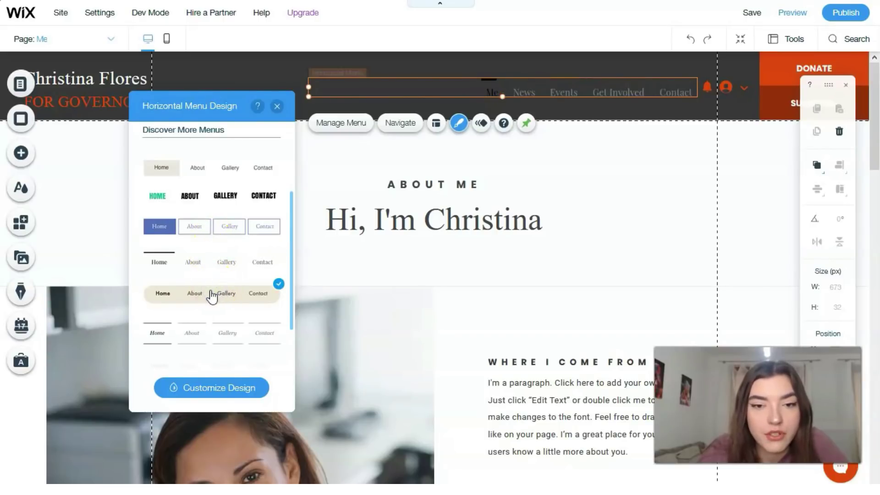
Try further header menu designs and choose the one with centred items between thin grey lines.
scroll(212, 296, "down", 2)
left_click(212, 298)
left_click(212, 273)
scroll(212, 275, "down", 1)
left_click(220, 321)
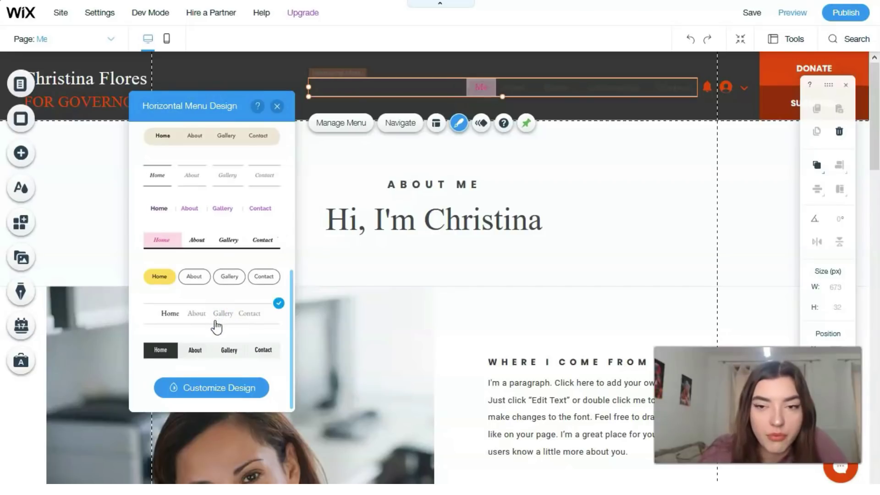
Keep the chosen header menu design and close the horizontal menu design options.
left_click(330, 229)
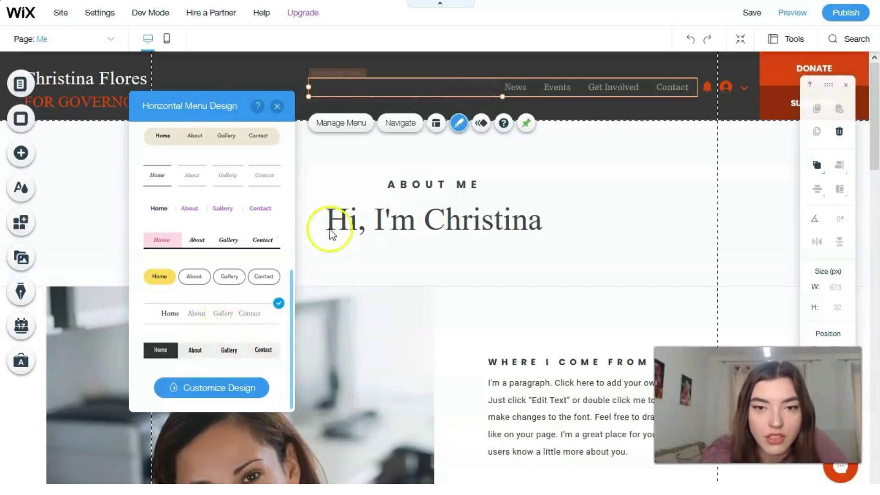
left_click(277, 106)
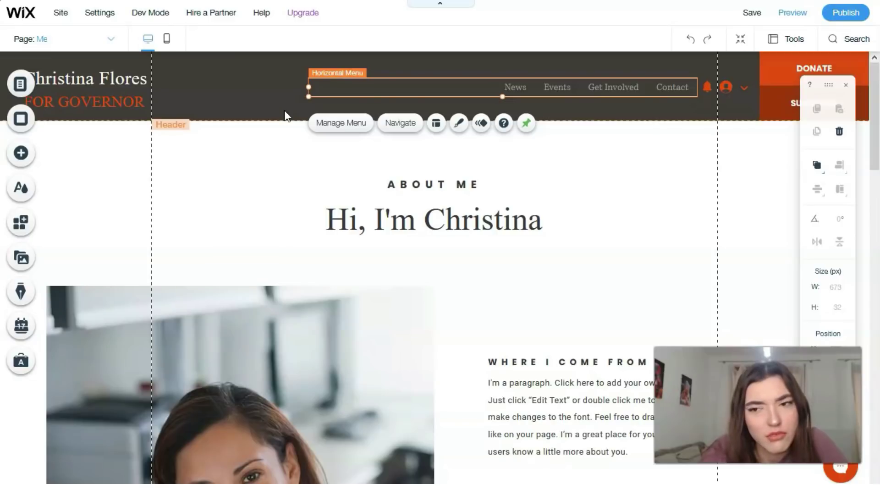
left_click(625, 210)
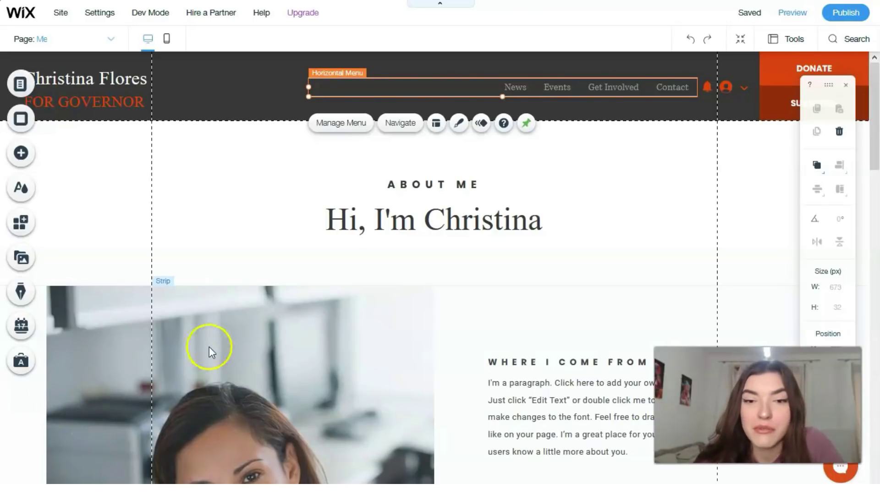
Delete the column with the portrait photo from the strip beside the Where I Come From text.
scroll(331, 333, "down", 5)
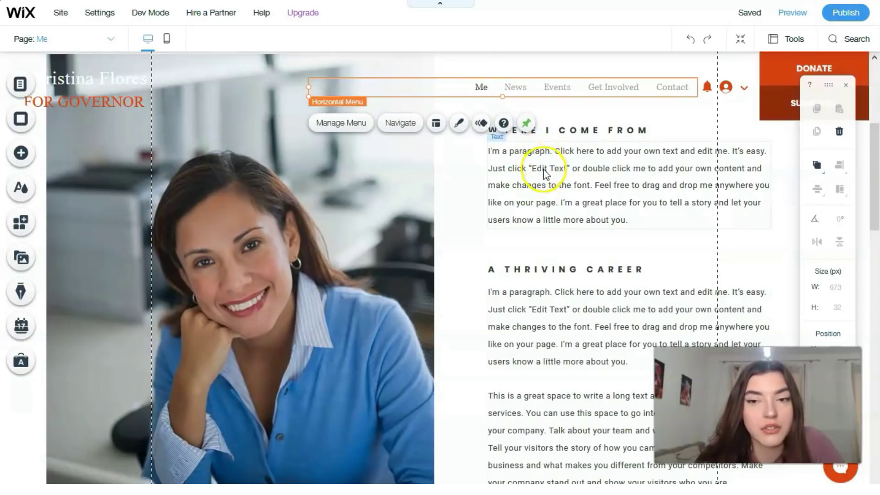
left_click(233, 272)
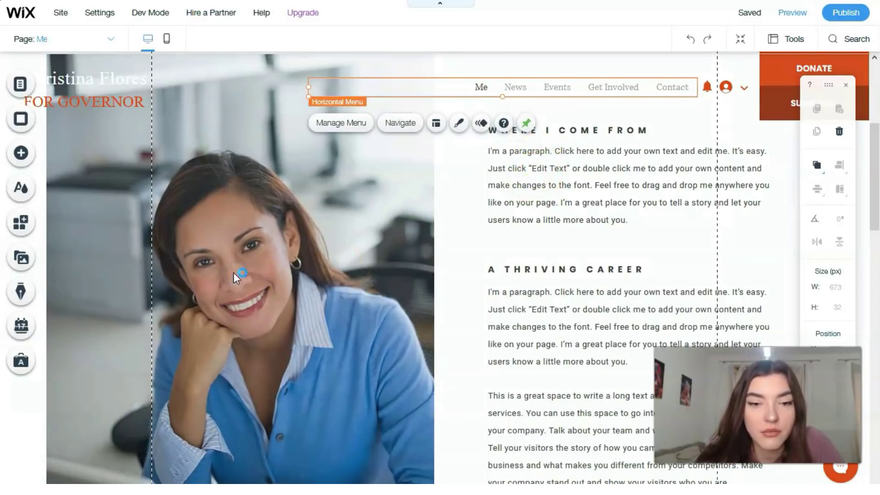
double_click(233, 273)
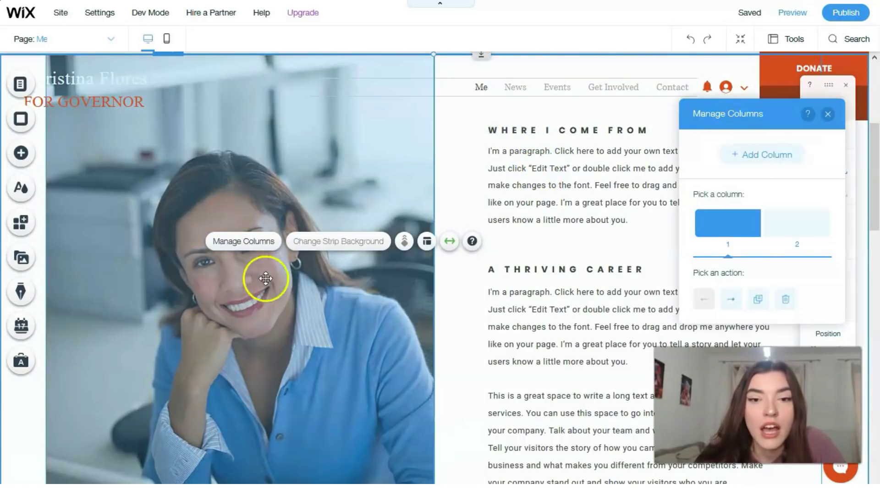
left_click_drag(756, 120, 513, 125)
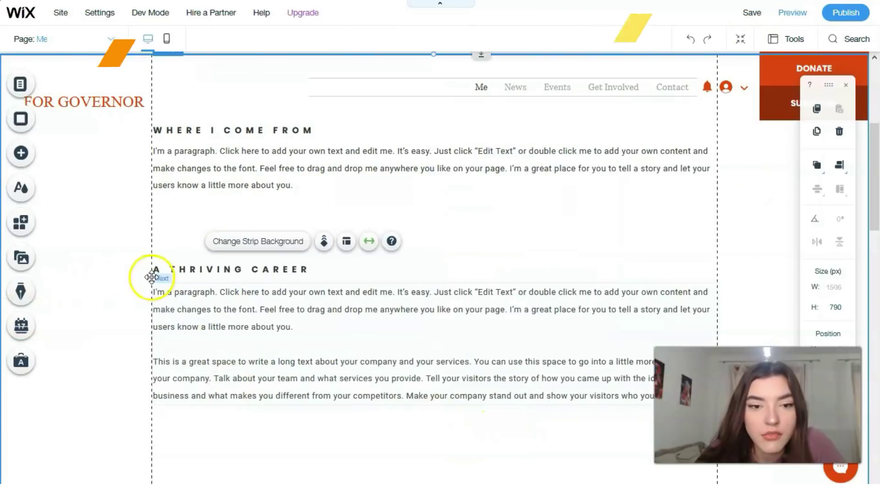
Try shifting the A Thriving Career heading slightly to the right, and undo the move.
left_click(174, 270)
left_click_drag(177, 271, 145, 284)
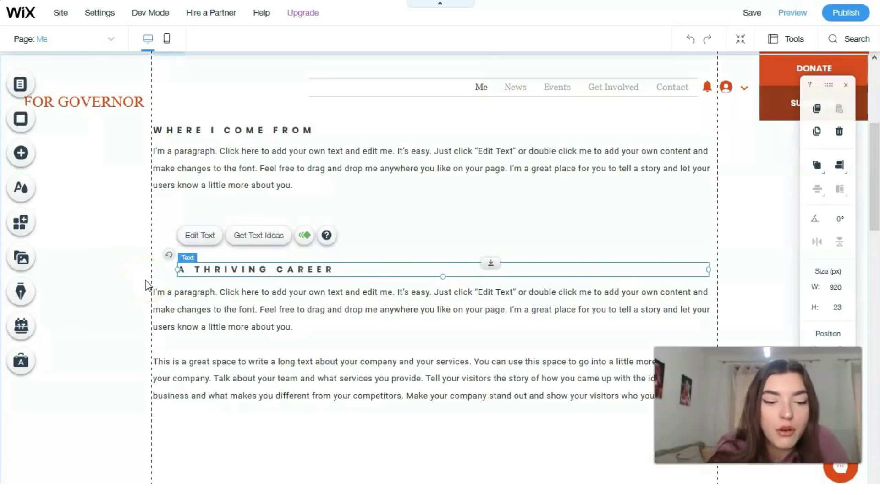
key("ctrl+z")
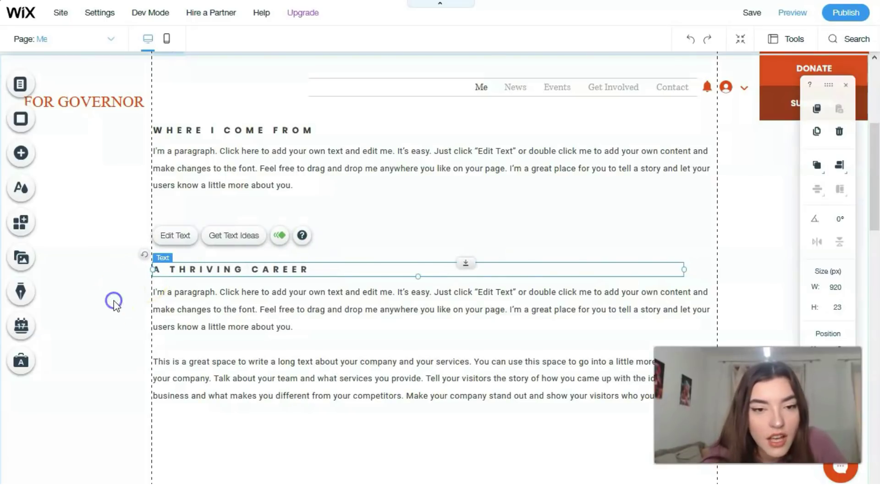
Try stretching the text strip to Page width and nudging it down slightly, and undo these changes.
left_click(152, 217)
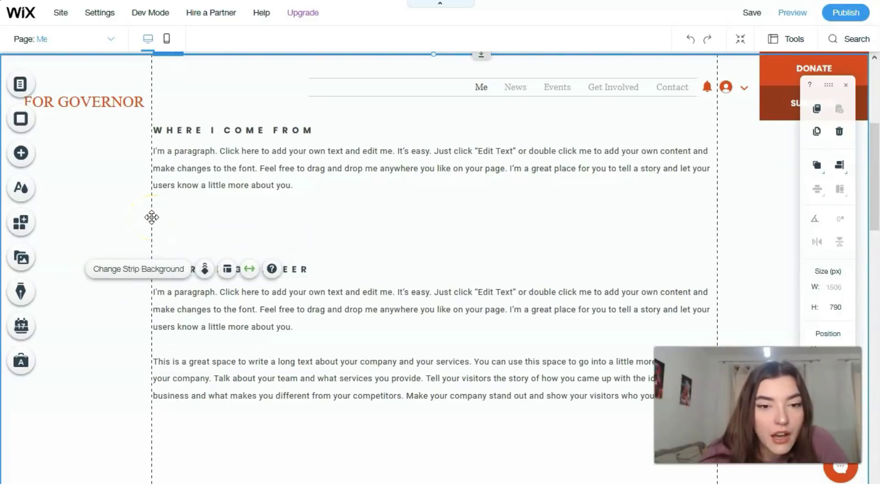
left_click(250, 272)
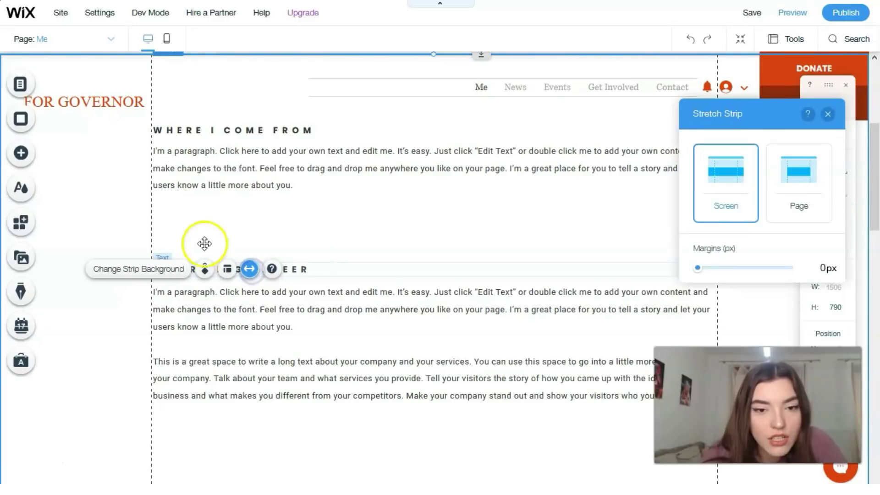
mouse_move(715, 270)
left_mouse_down()
mouse_move(751, 275)
mouse_move(697, 271)
left_mouse_up()
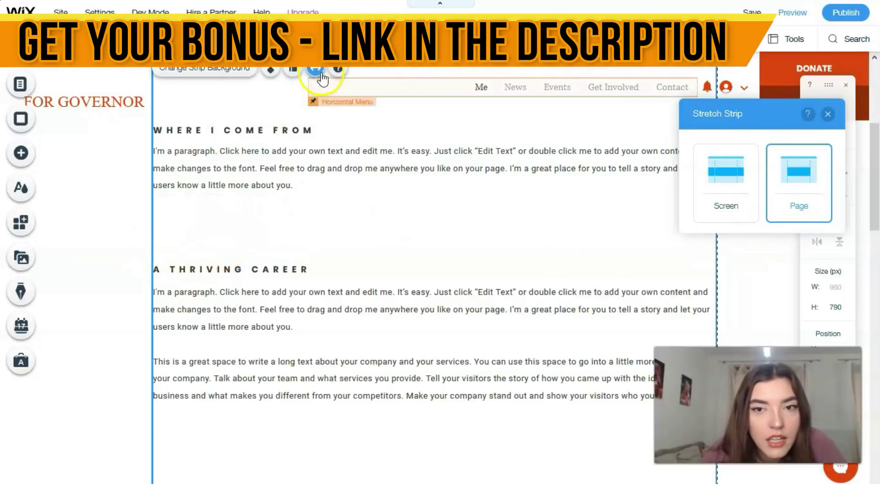
left_click_drag(489, 78, 491, 57)
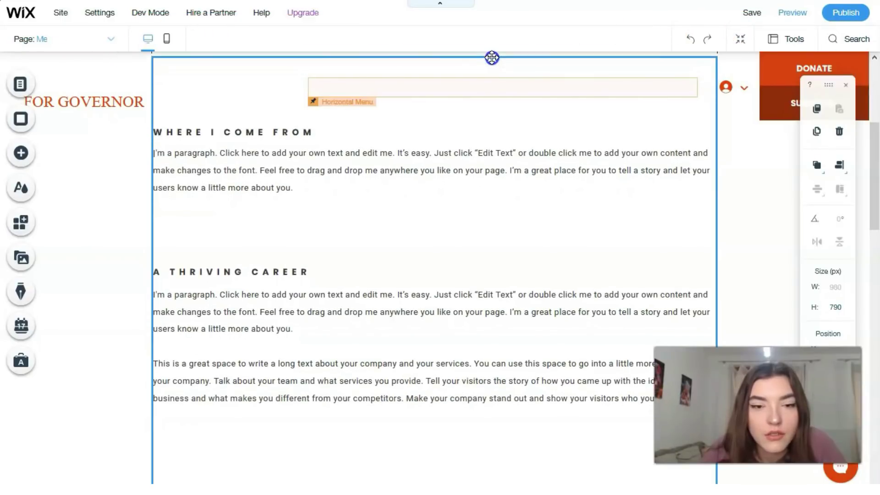
left_click(153, 307)
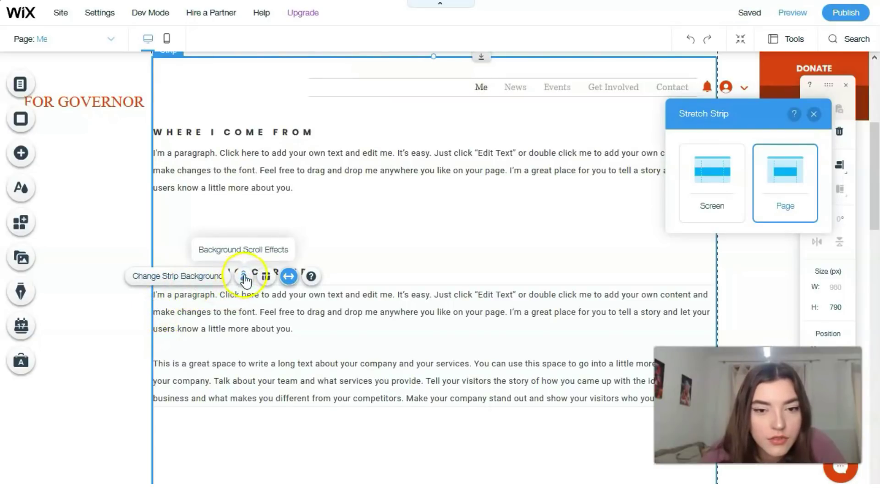
key("ctrl+z")
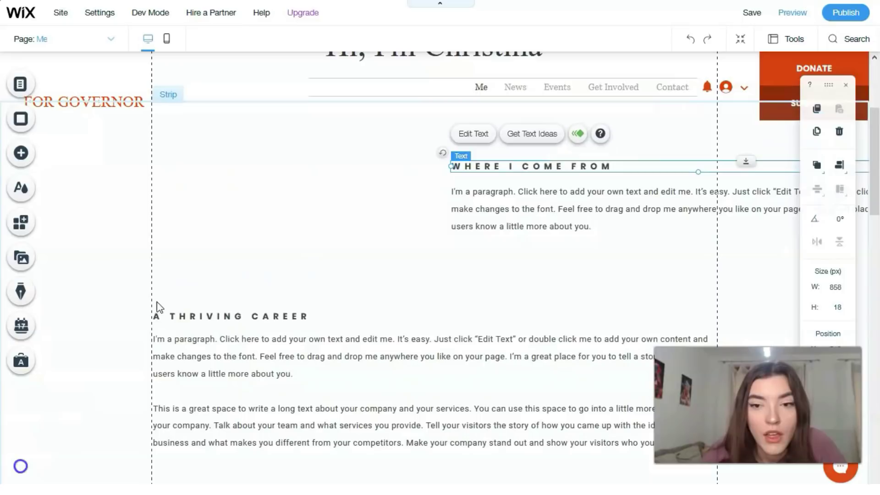
Move the A Thriving Career heading and its paragraphs to the right, roughly in line below the Where I Come From text.
left_click(203, 317)
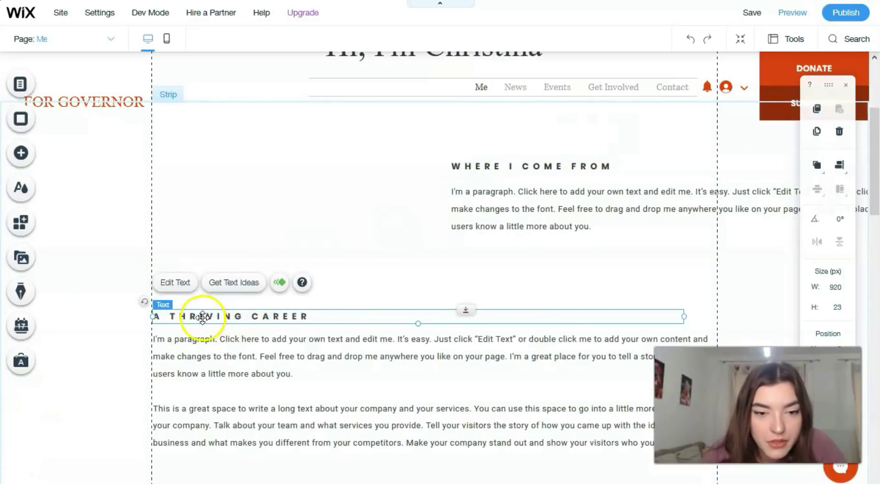
left_click_drag(351, 314, 506, 289)
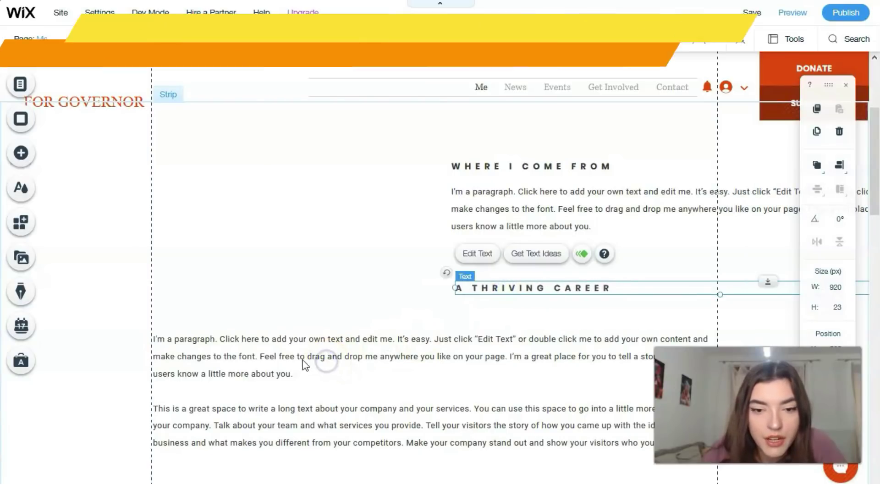
left_click(235, 355)
left_click_drag(242, 356, 553, 350)
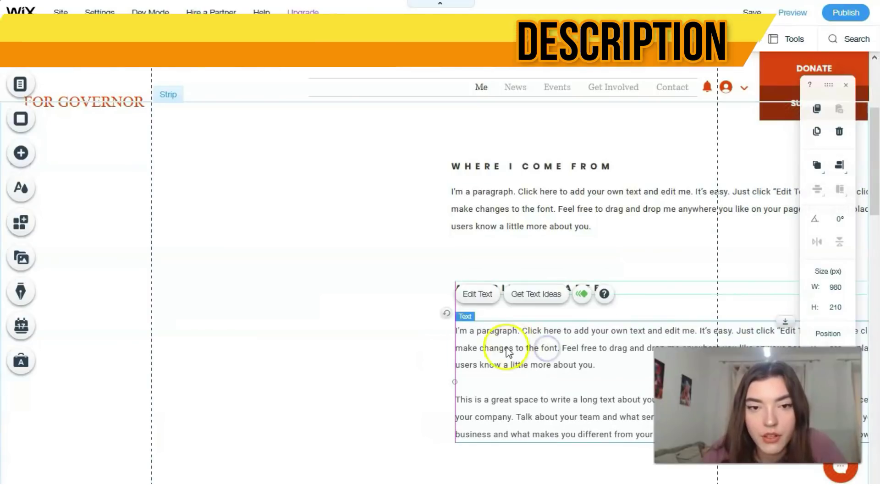
Add the free Wix image of the smiling woman in a white shirt and jeans to the page.
left_click(22, 154)
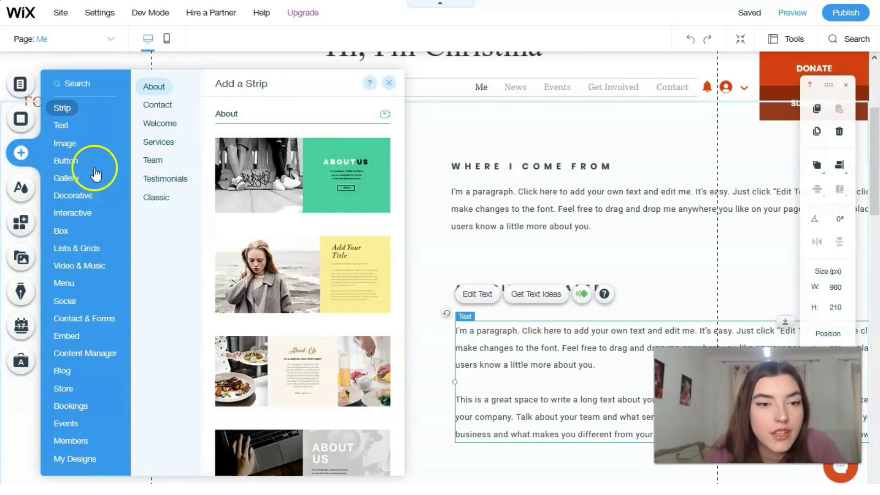
mouse_move(68, 146)
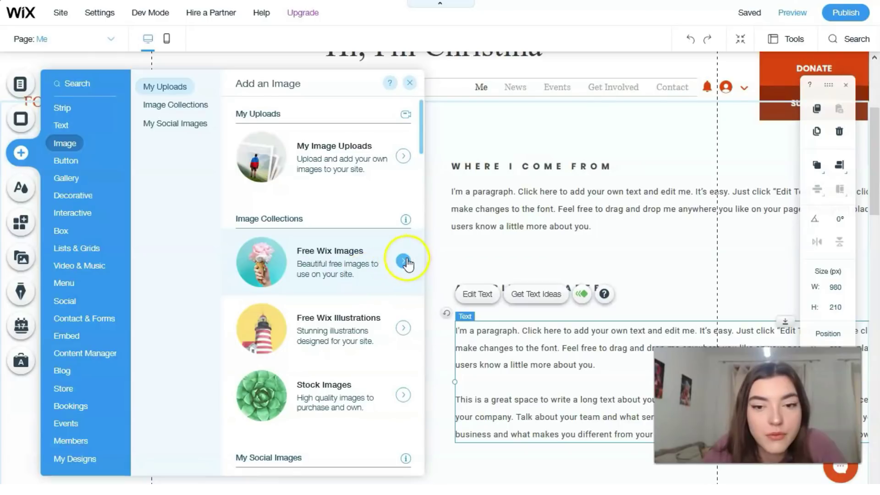
left_click(347, 250)
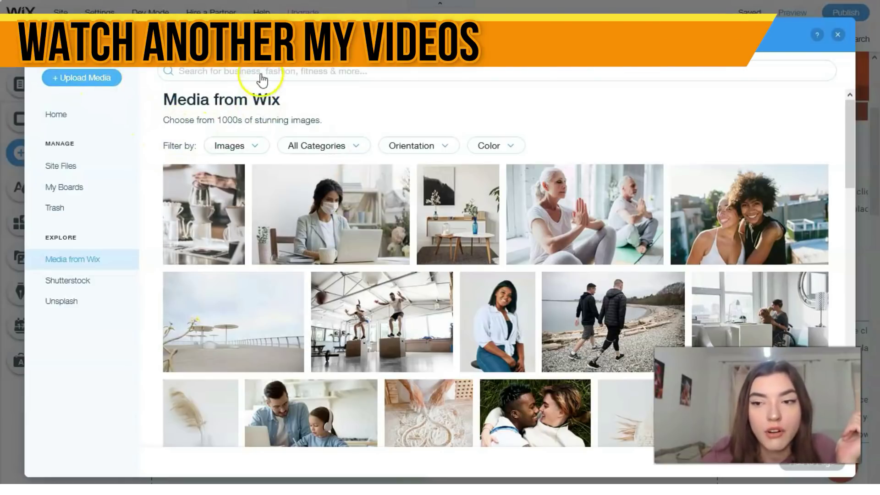
scroll(577, 284, "down", 2)
scroll(571, 288, "down", 3)
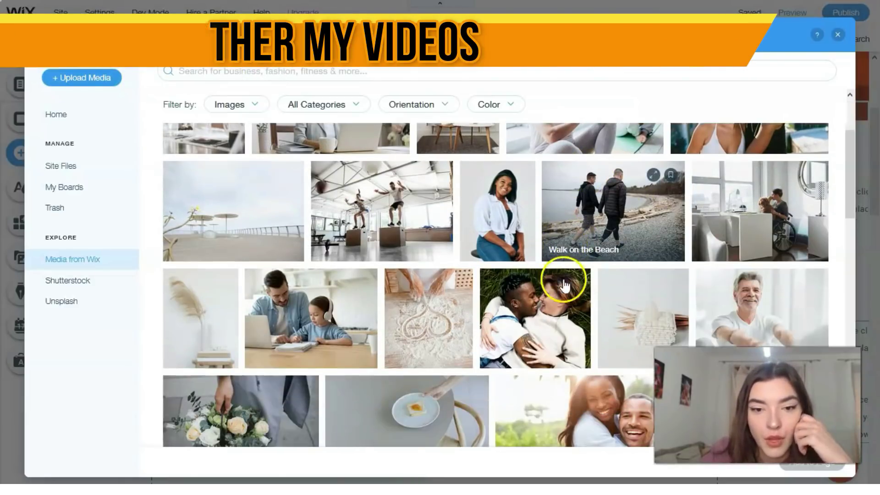
scroll(559, 281, "up", 3)
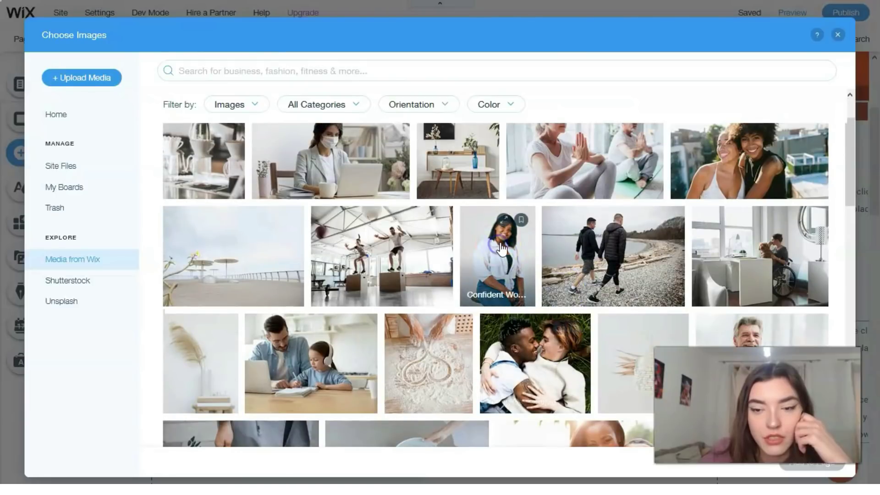
left_click(492, 266)
scroll(490, 269, "down", 10)
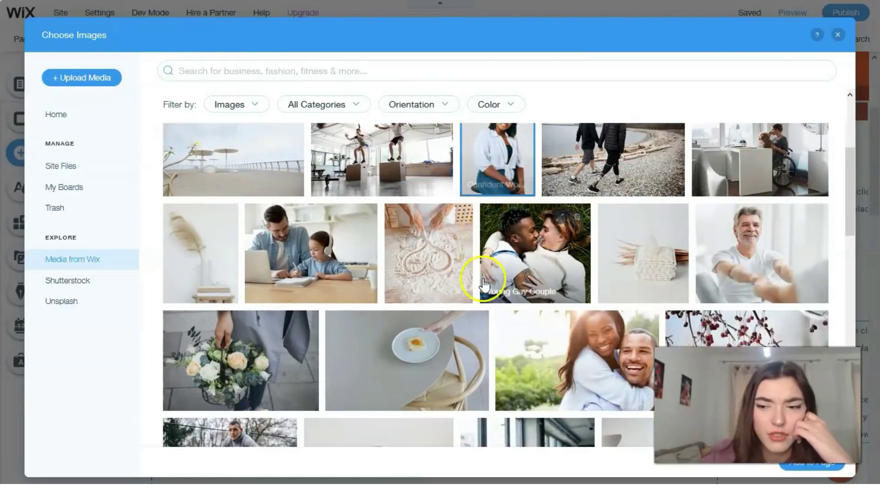
scroll(478, 285, "down", 5)
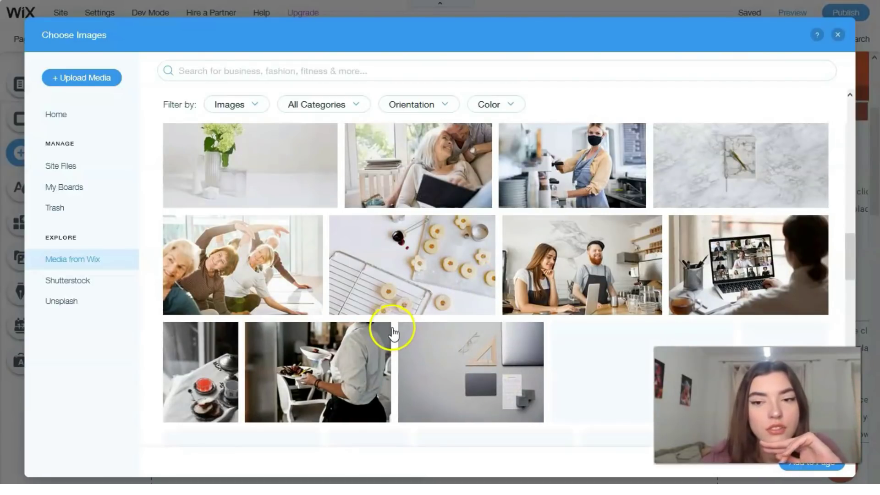
left_click(823, 465)
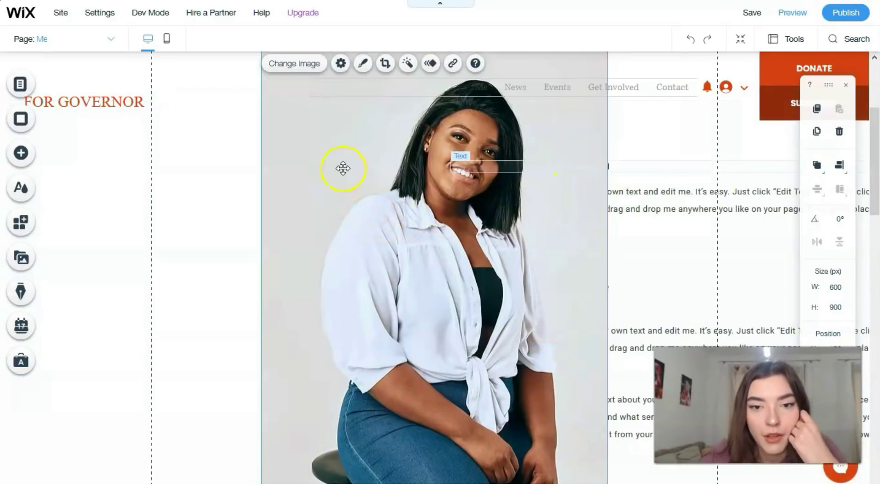
Shrink the woman's photo to about 372 × 558 px and place it in the empty area left of the text blocks.
left_click_drag(283, 180, 303, 180)
left_click_drag(490, 65, 326, 233)
left_click_drag(255, 332, 282, 246)
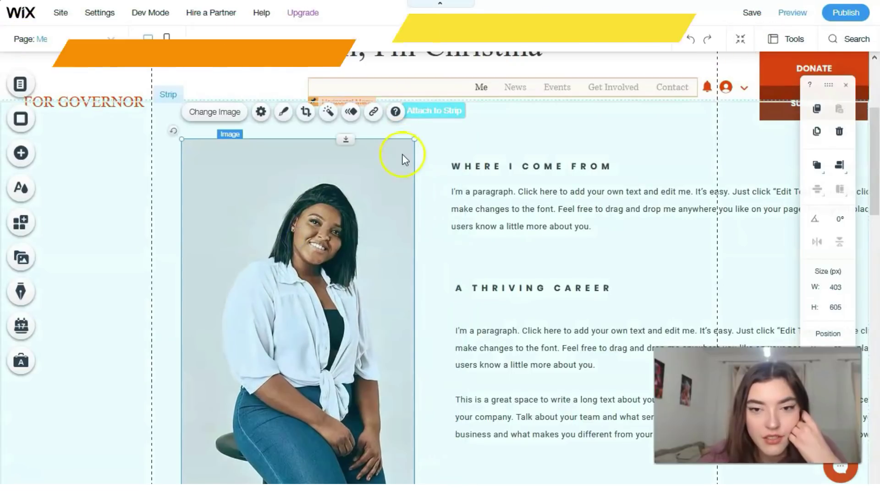
left_click_drag(414, 139, 391, 161)
left_click(321, 281)
left_click_drag(321, 281, 314, 263)
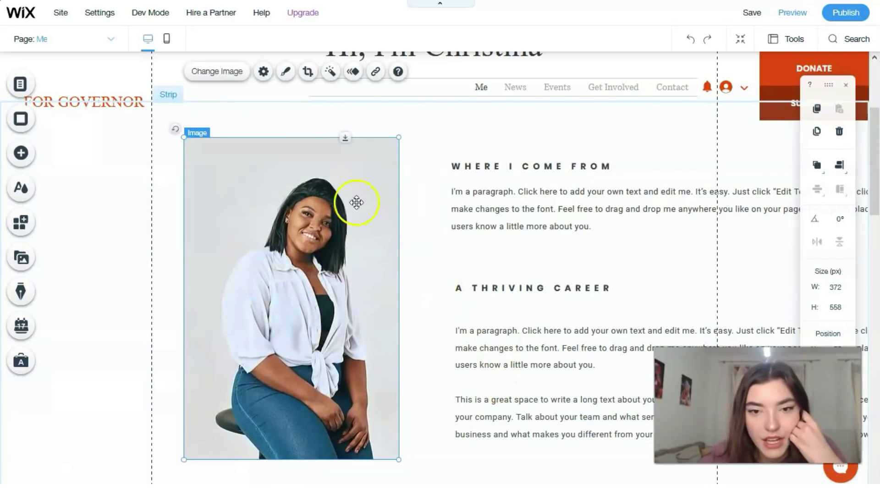
Crop the woman's photo with the circle shape, keeping the crop frame at 372 × 372 px.
left_click(292, 217)
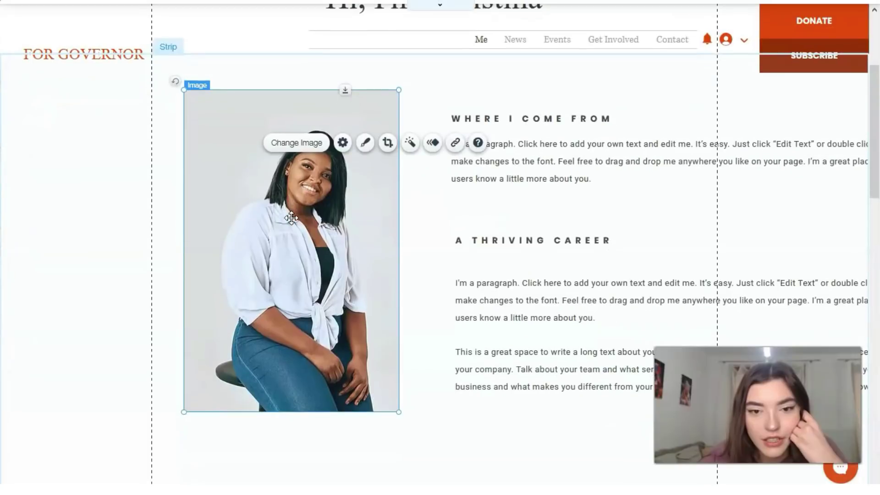
left_click(364, 144)
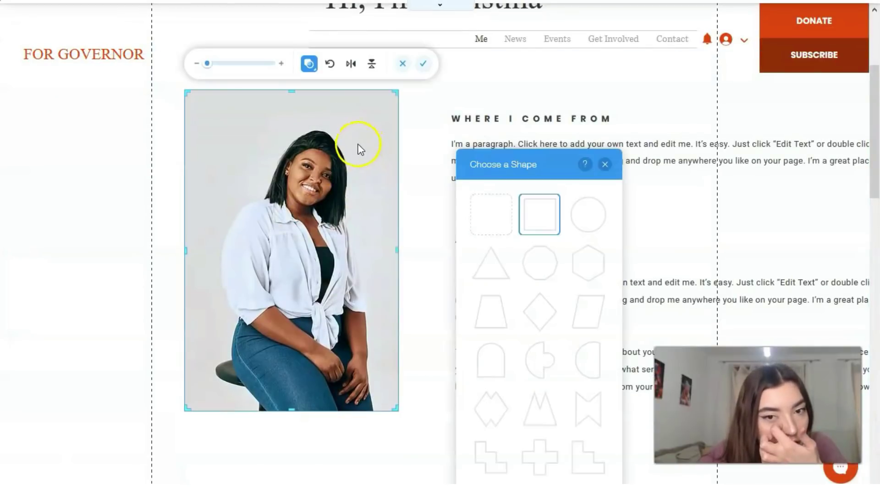
left_click(590, 217)
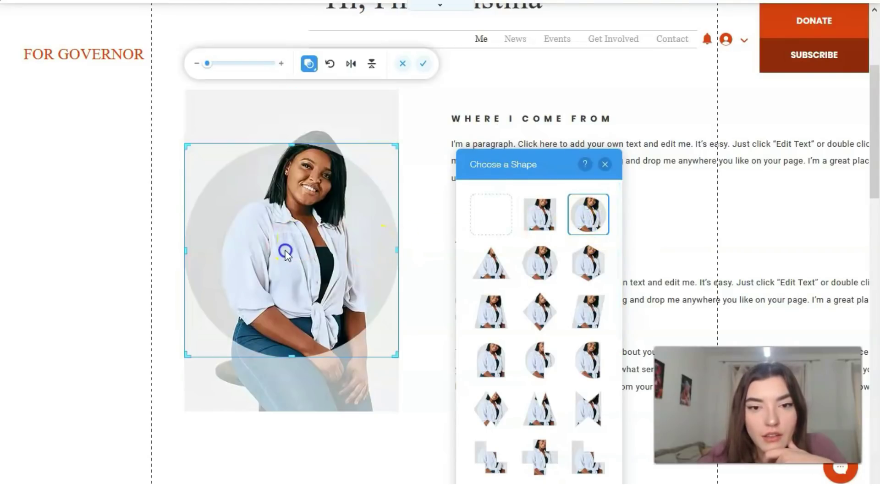
left_click(334, 158)
left_click_drag(397, 144, 402, 141)
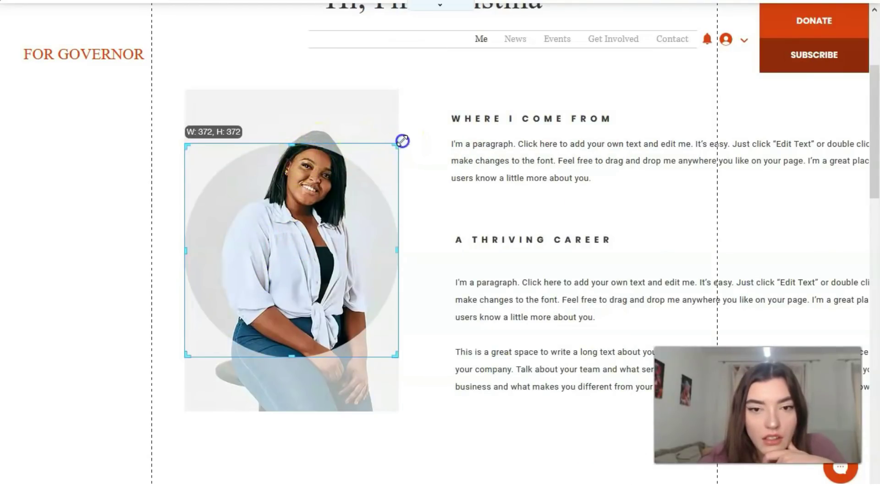
Enlarge the woman's photo inside the circular crop, centre her head and upper body in the frame, and apply the crop.
left_click_drag(338, 171, 206, 151)
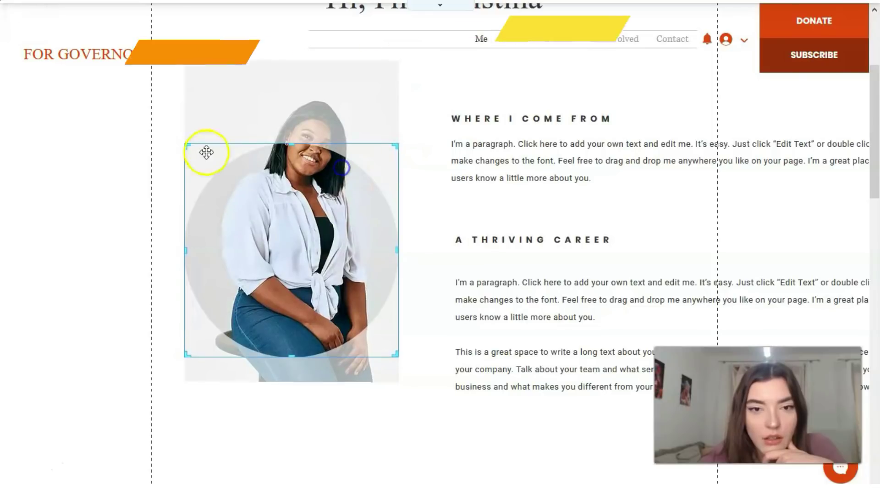
left_click_drag(285, 214, 263, 262)
left_click_drag(212, 117, 203, 134)
left_click_drag(310, 232, 302, 273)
left_click_drag(206, 116, 222, 122)
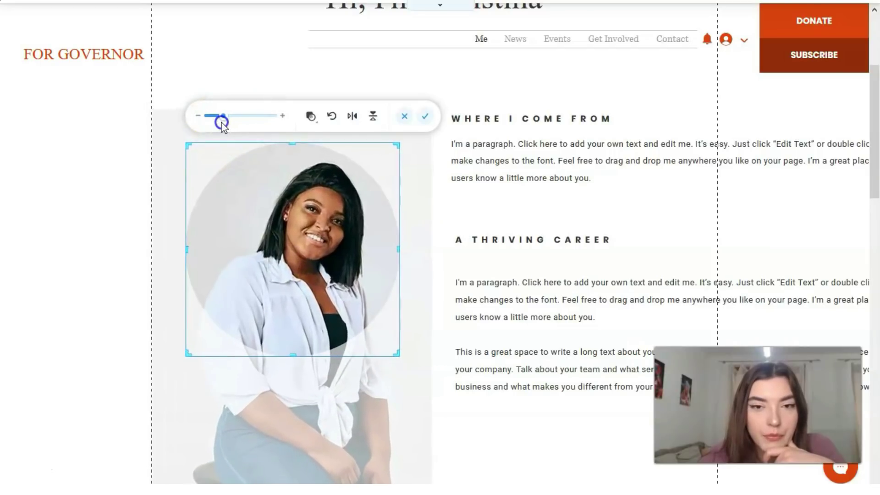
left_click_drag(324, 232, 305, 224)
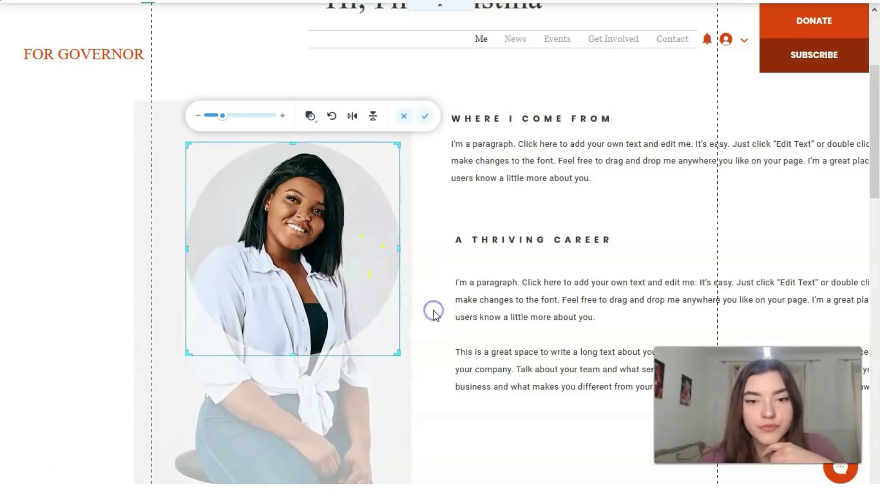
left_click(434, 313)
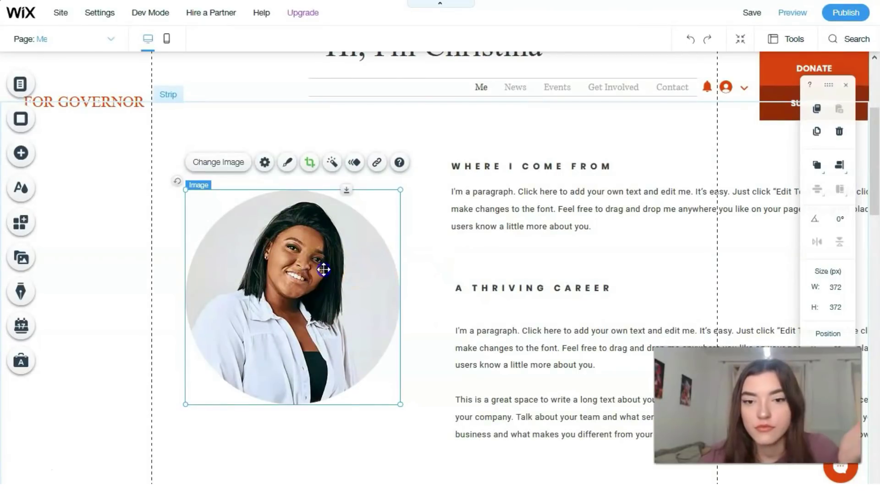
Align the round photo's upper edge with the Where I Come From heading and shrink it to 329 × 329 px.
mouse_move(327, 242)
left_mouse_down()
mouse_move(329, 274)
mouse_move(321, 237)
mouse_move(323, 245)
left_mouse_up()
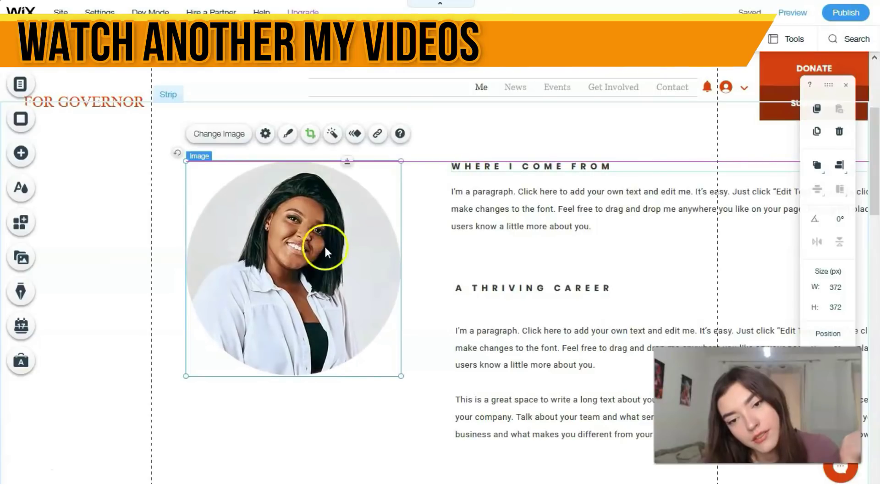
left_click_drag(401, 377, 385, 343)
left_click(301, 277)
left_click_drag(320, 277, 323, 277)
left_click(320, 289)
left_click(319, 290)
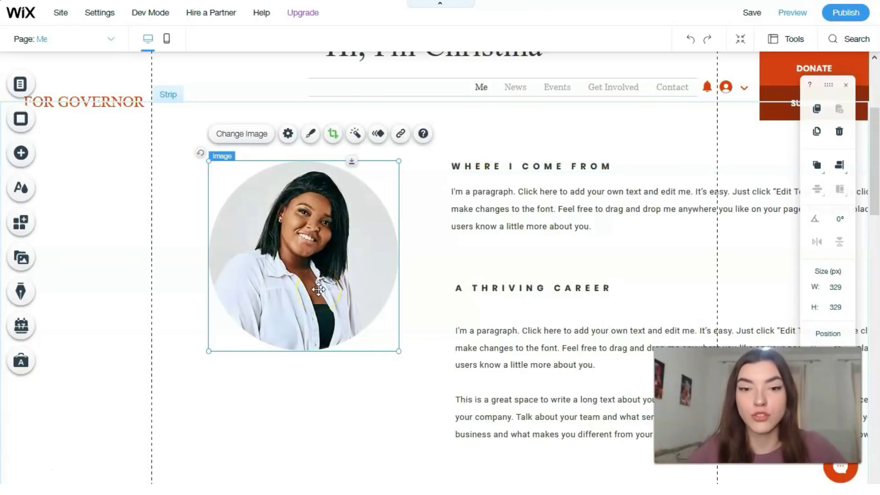
left_click(320, 275)
left_click(291, 295)
left_click(332, 318)
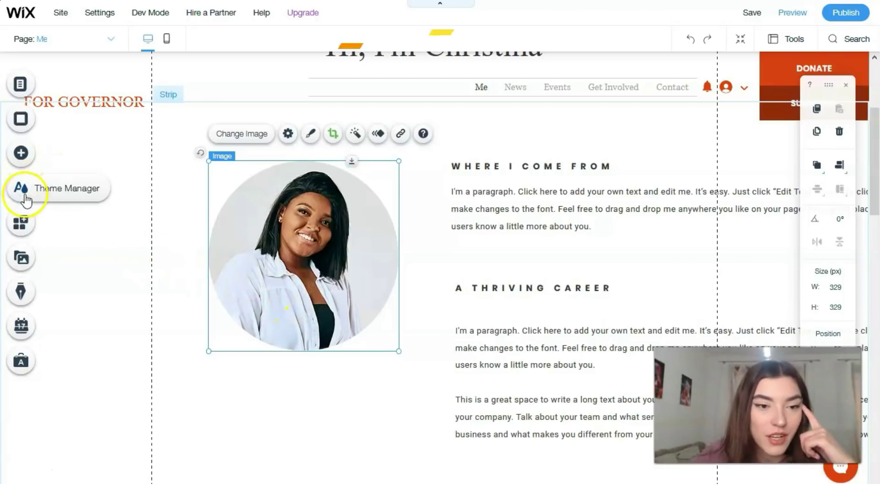
Look through the decorative elements that can be added, covering vertical and horizontal lines, arrows, basic shapes and themed lines.
left_click(19, 164)
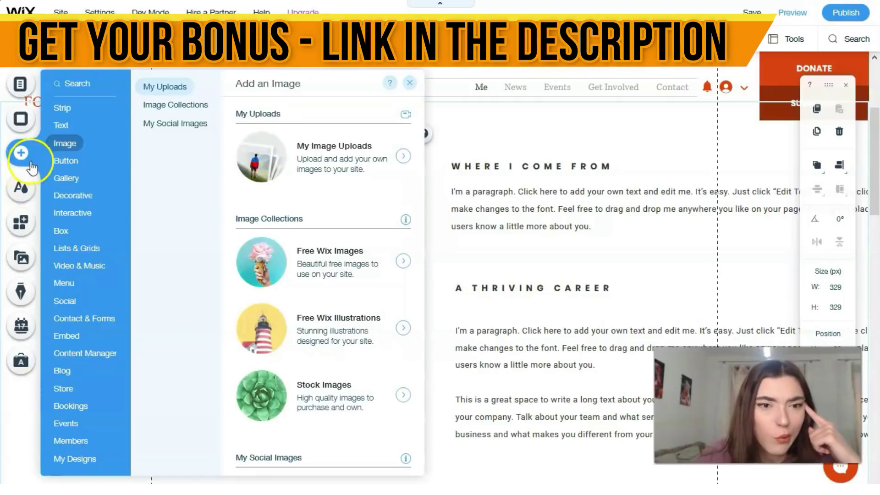
left_click(67, 125)
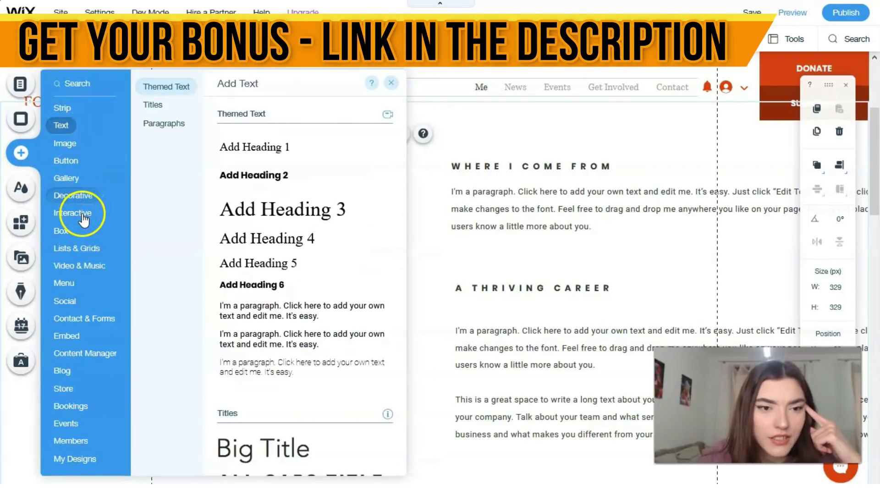
left_click(80, 196)
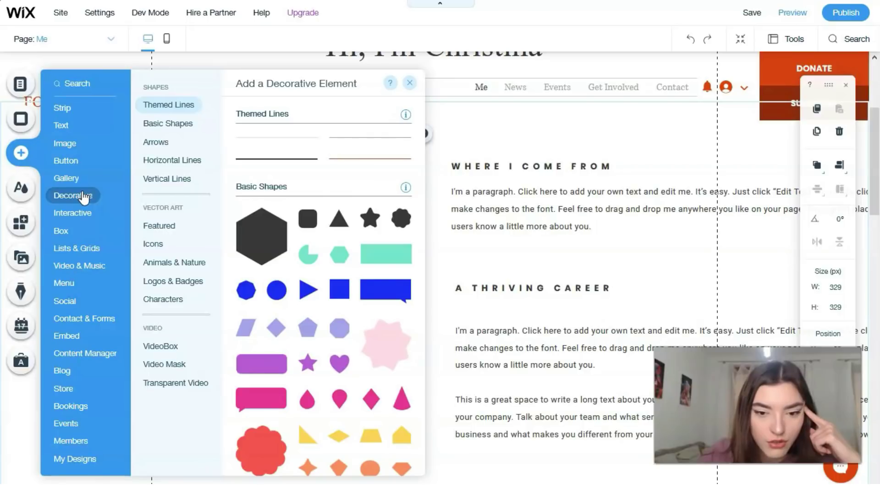
left_click(188, 193)
left_click(177, 179)
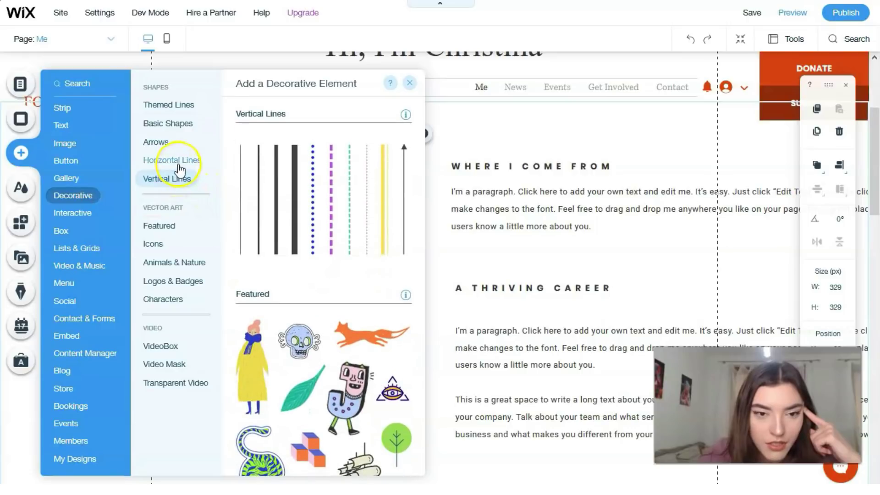
left_click(179, 163)
left_click(166, 144)
left_click(164, 127)
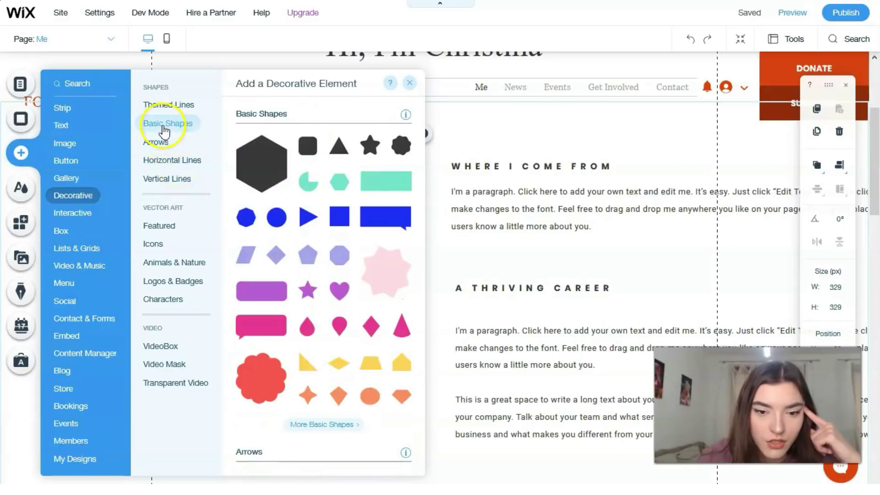
left_click(166, 105)
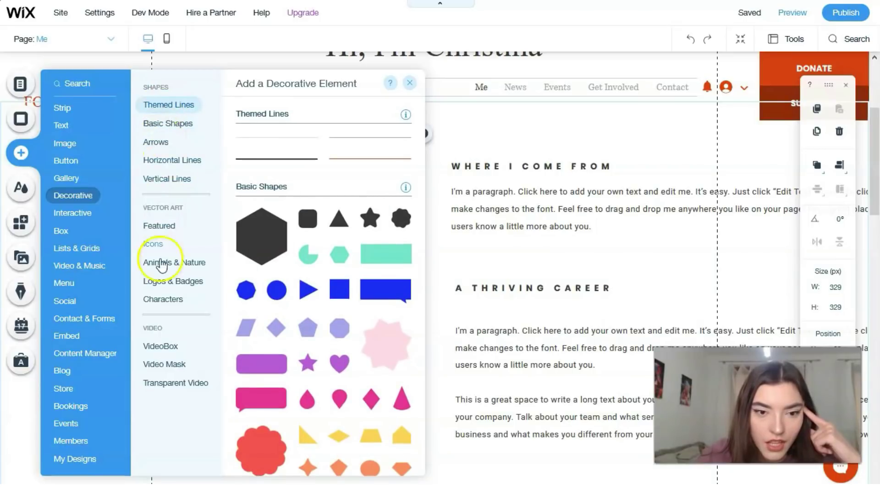
Examine the vector art samples under Icons, Animals & Nature, Logos & Badges and Characters.
left_click(160, 264)
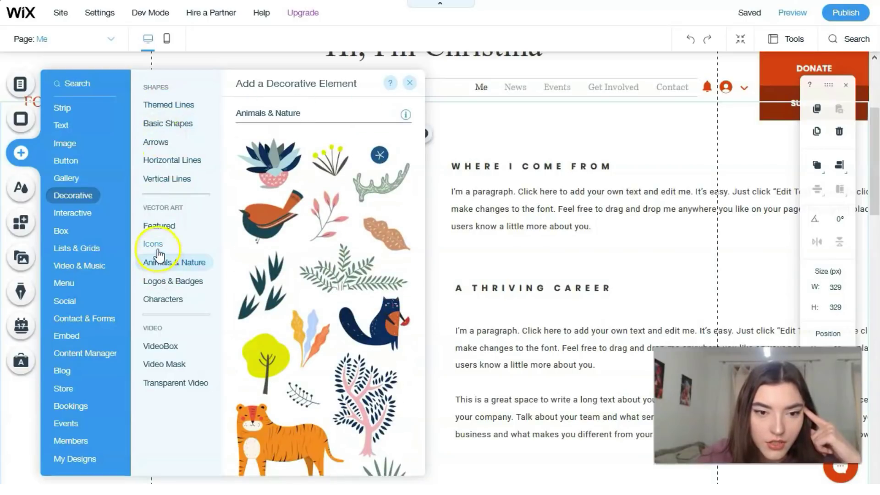
left_click(158, 250)
left_click(159, 263)
left_click(159, 285)
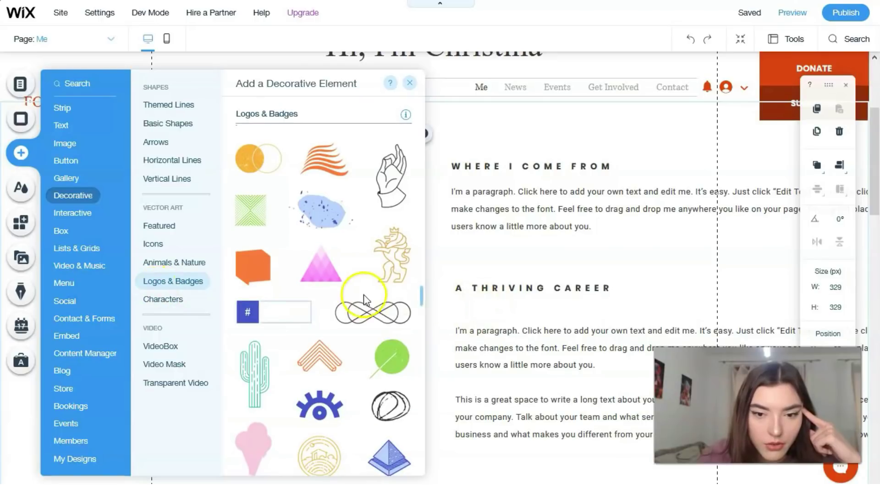
scroll(367, 298, "down", 3)
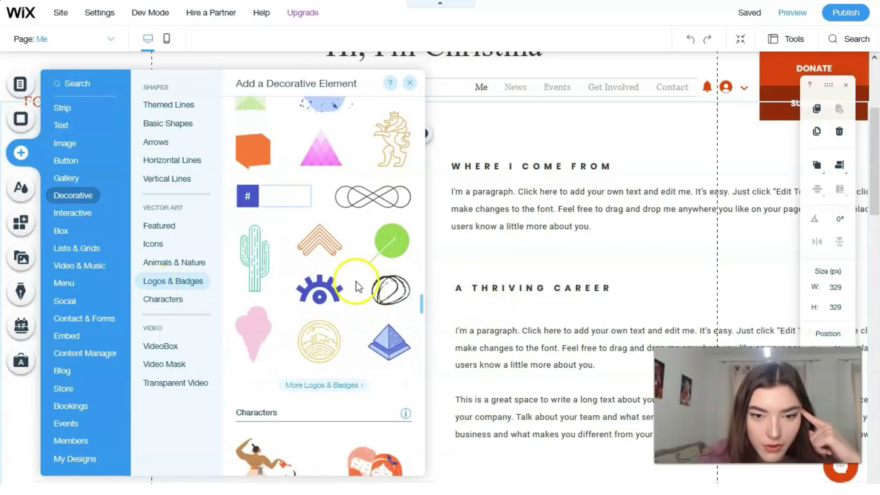
scroll(345, 251, "down", 12)
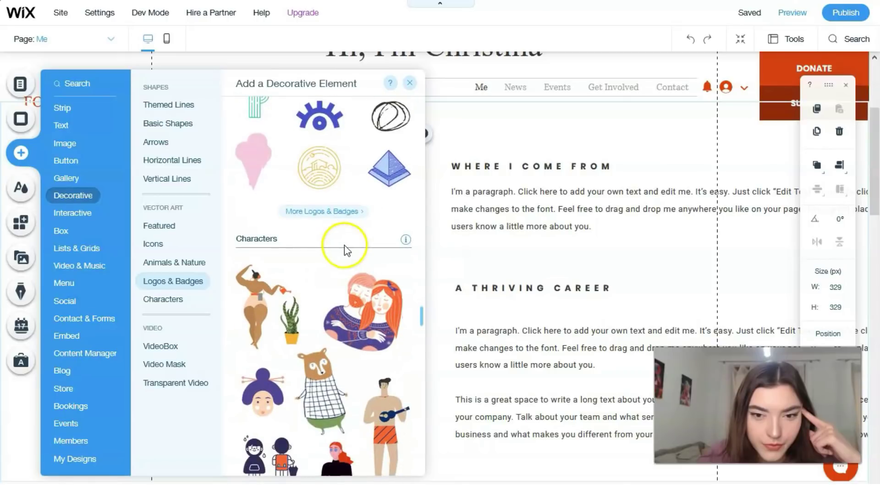
scroll(345, 250, "up", 6)
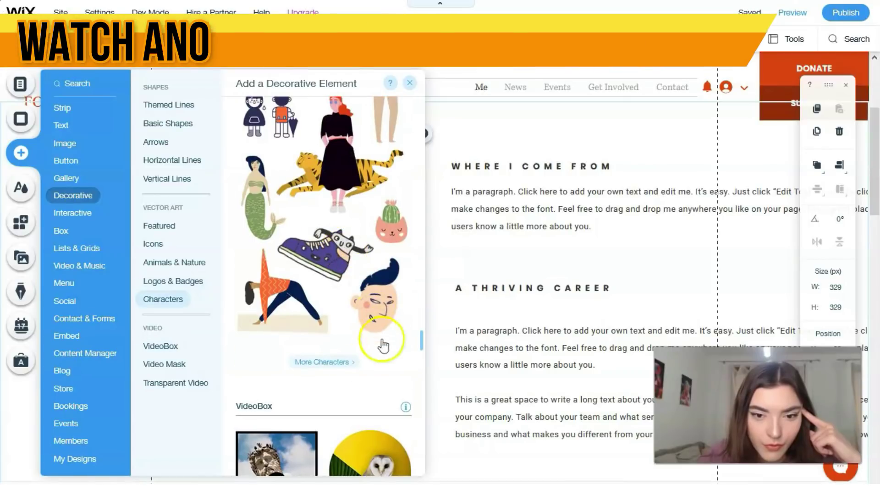
scroll(345, 367, "up", 8)
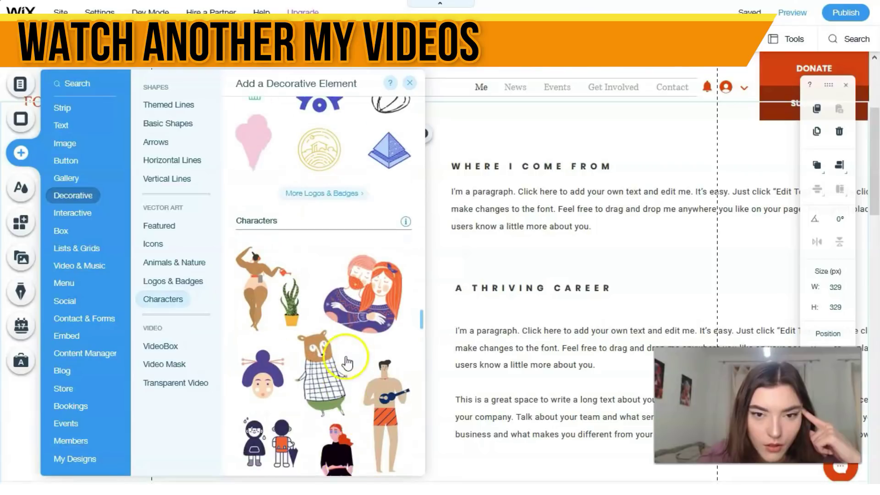
scroll(348, 222, "up", 3)
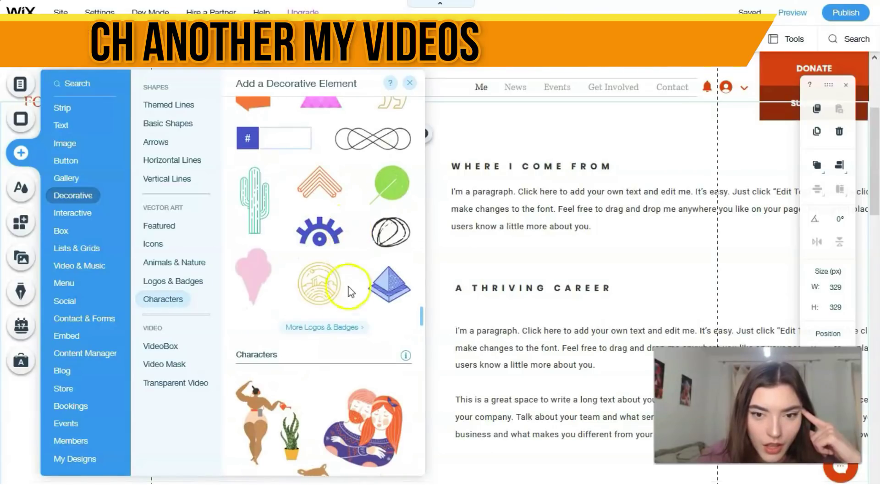
Open the full Logos & Badges vector art collection and look through its designs.
left_click(356, 328)
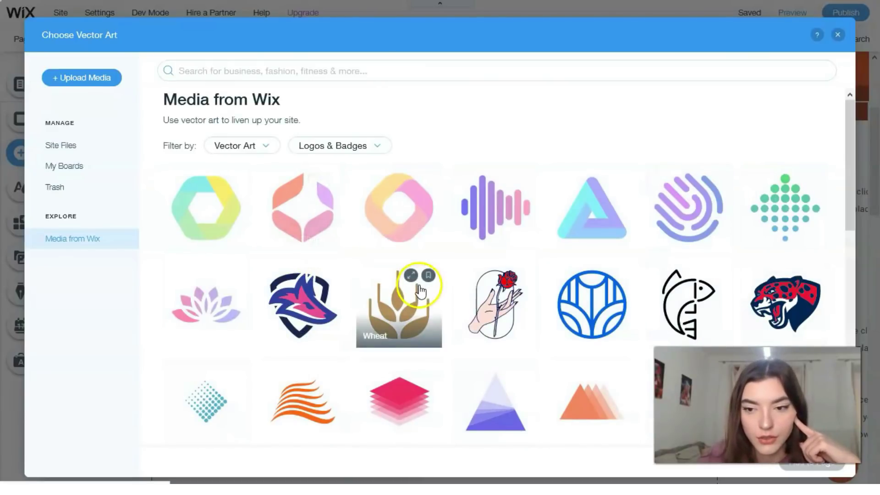
scroll(419, 286, "down", 7)
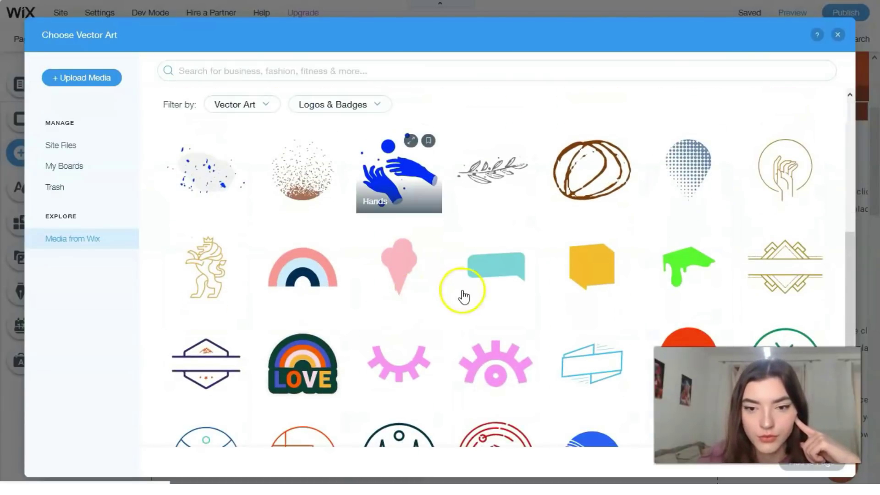
scroll(460, 295, "down", 4)
scroll(468, 294, "down", 3)
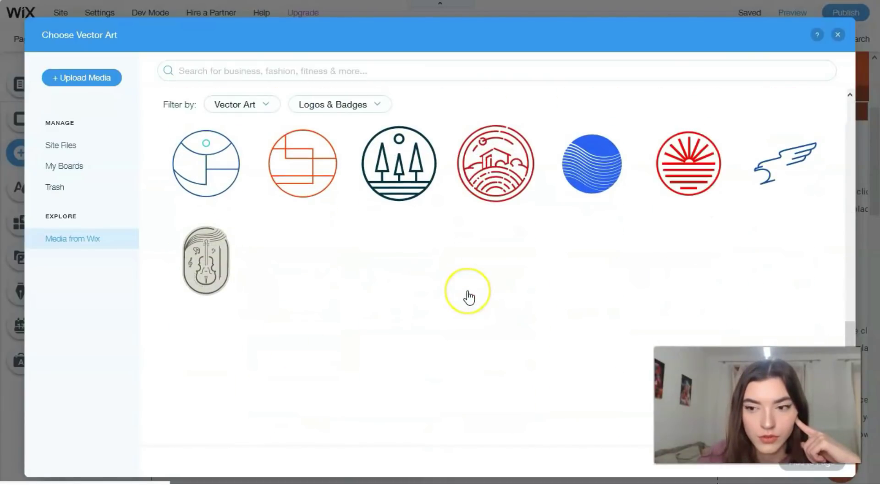
scroll(469, 293, "up", 5)
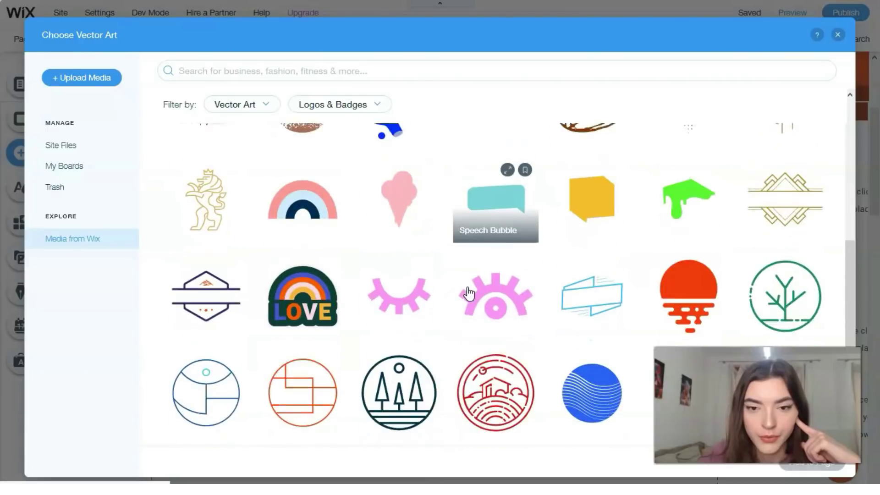
scroll(468, 293, "down", 4)
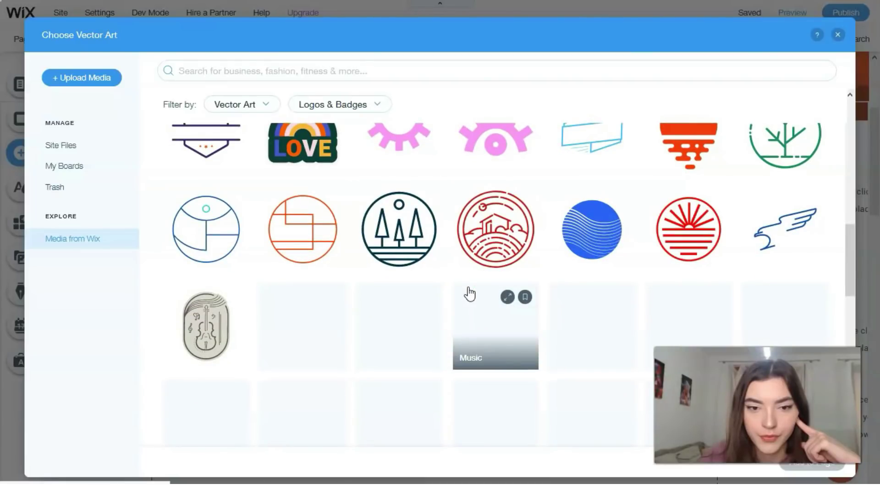
scroll(470, 294, "up", 6)
scroll(470, 293, "up", 5)
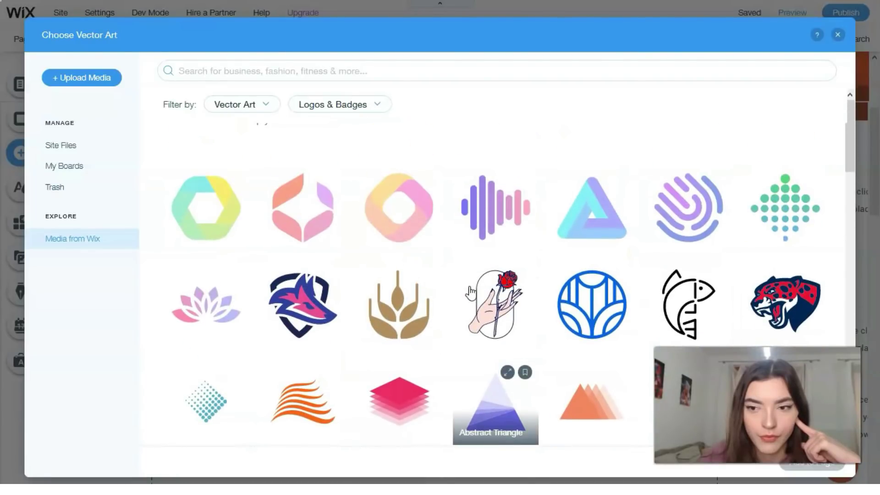
scroll(256, 231, "up", 2)
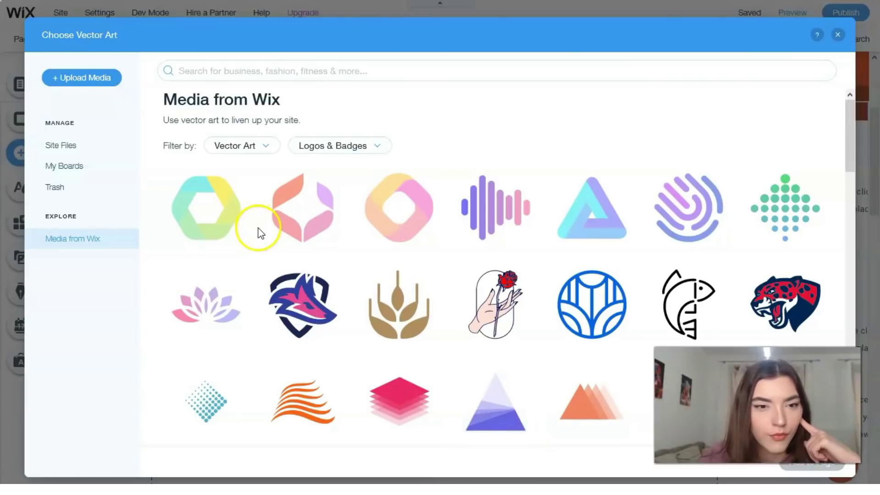
Add the Leaf vector art from the Logos & Badges collection to the Me page.
left_click(375, 149)
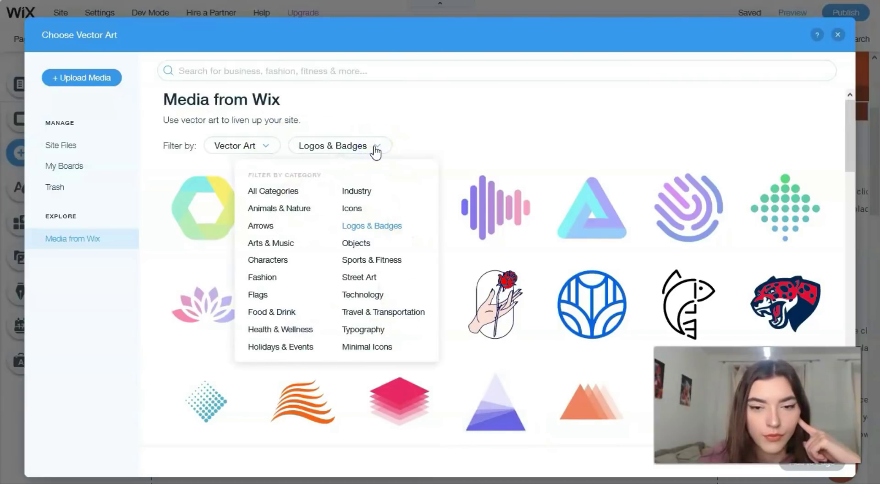
left_click(375, 147)
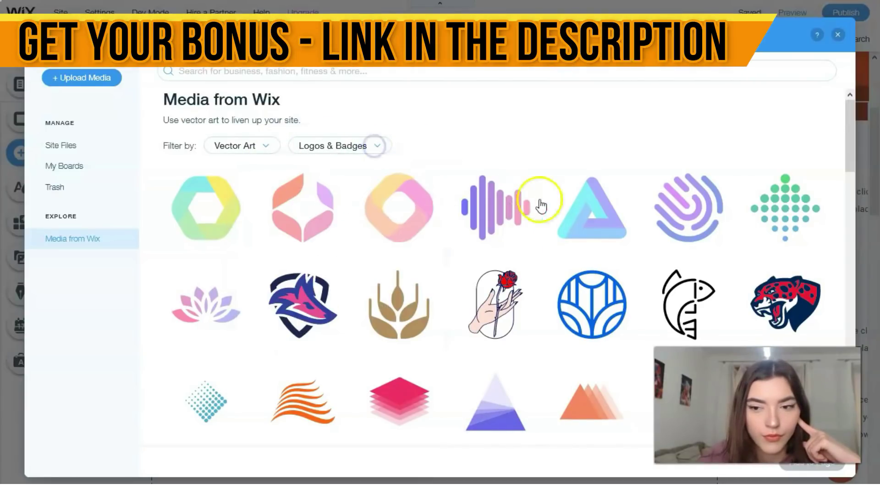
scroll(550, 204, "down", 5)
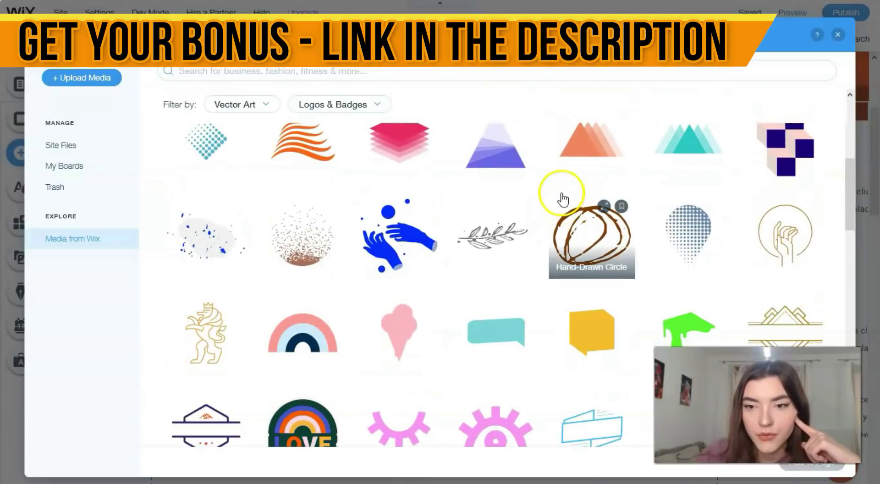
scroll(742, 197, "down", 2)
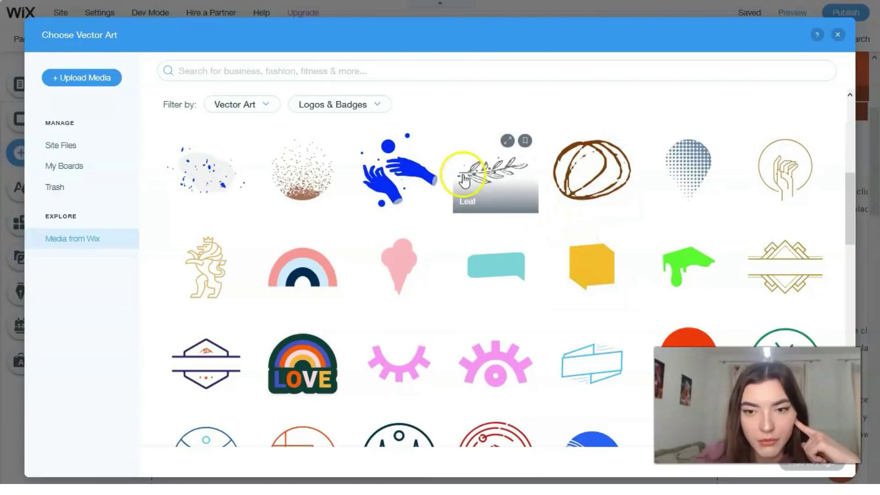
left_click(479, 177)
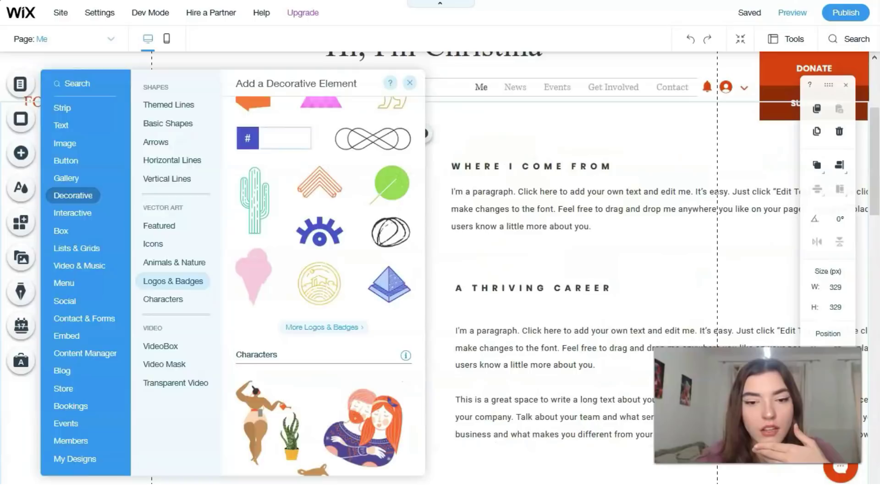
left_click(311, 295)
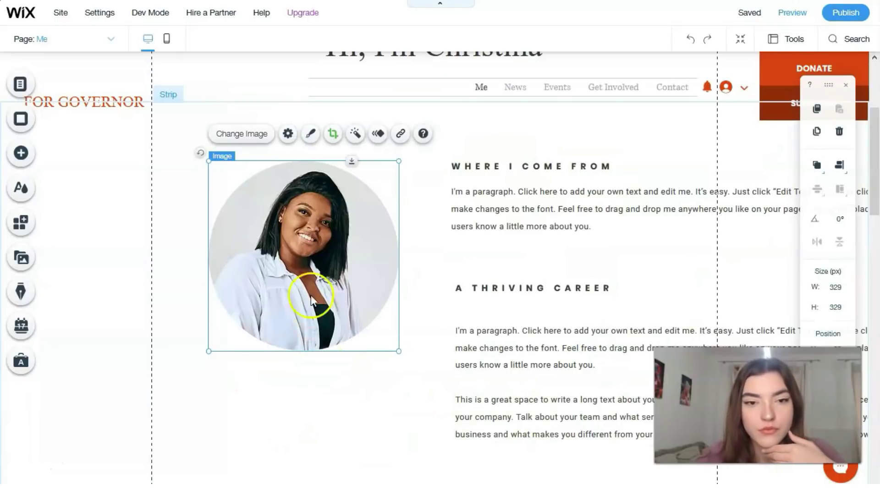
Shrink the leaf drawing and place it roughly centred below the round photo.
left_click_drag(772, 304, 450, 298)
scroll(451, 297, "down", 1)
left_click_drag(428, 214, 292, 357)
left_click_drag(365, 334, 350, 344)
left_click(491, 405)
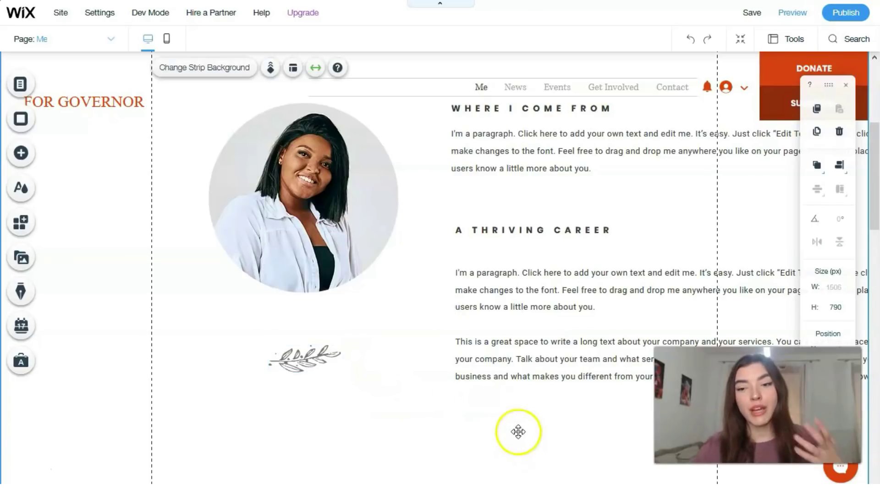
scroll(495, 416, "up", 3)
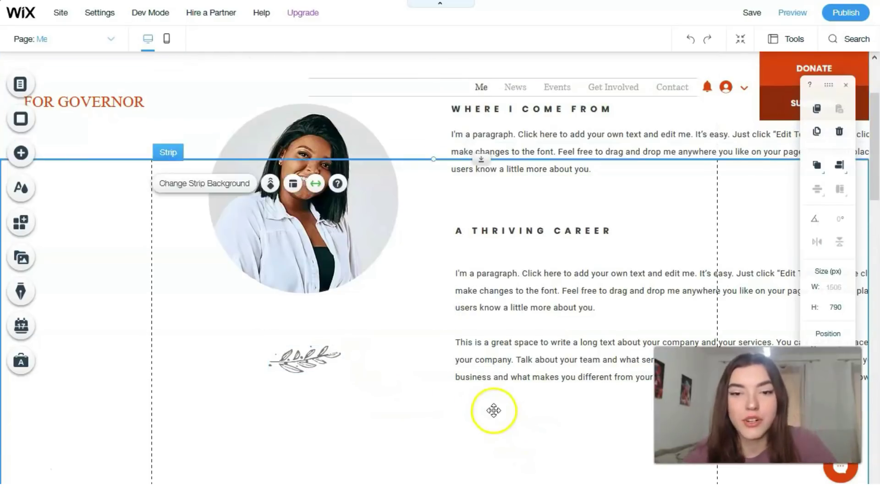
scroll(490, 408, "down", 1)
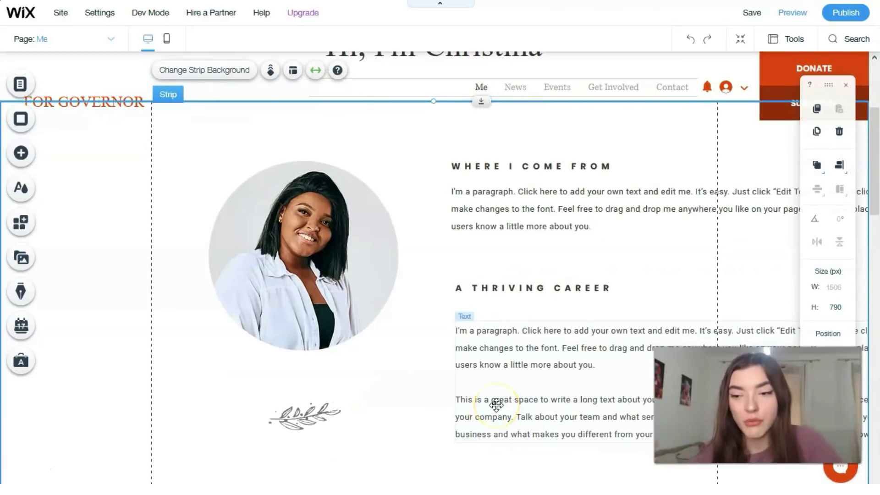